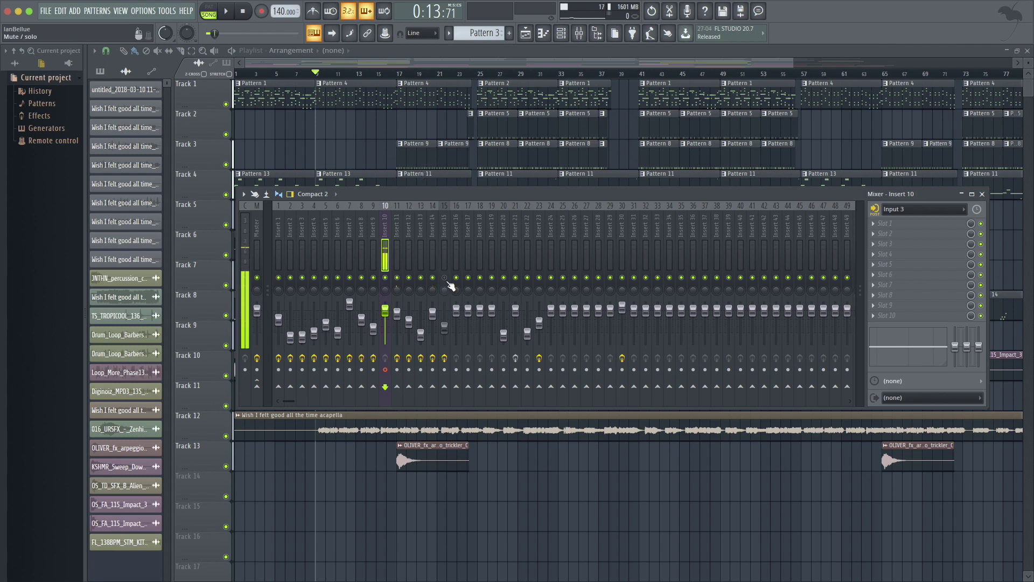
- Move the Mixer window higher over the Playlist
left_click_drag(447, 195, 534, 167)
- Play the song from bar 9, mute mixer Insert 15, then lower the Mixer window over the Playlist
key("space")
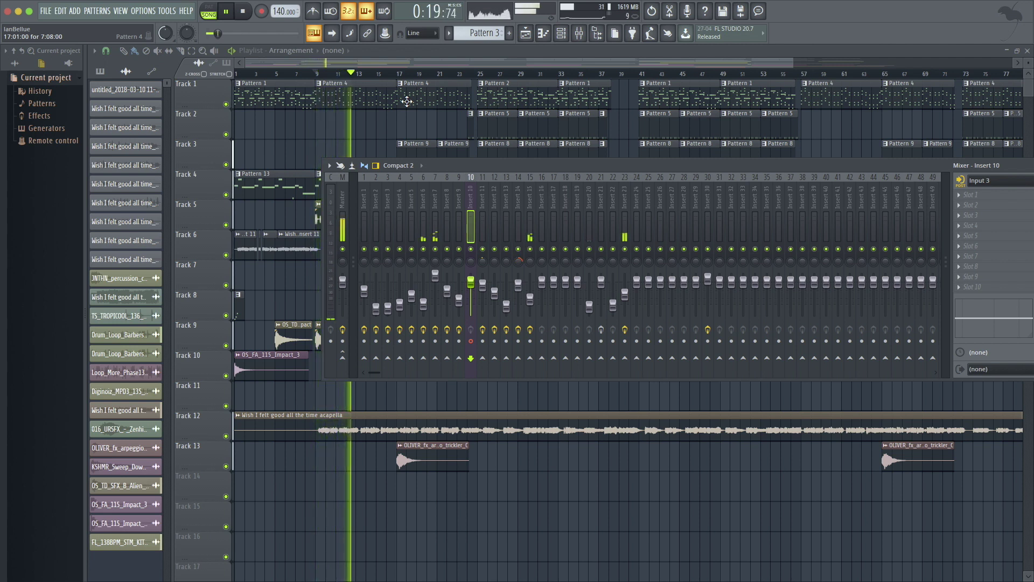
key("space")
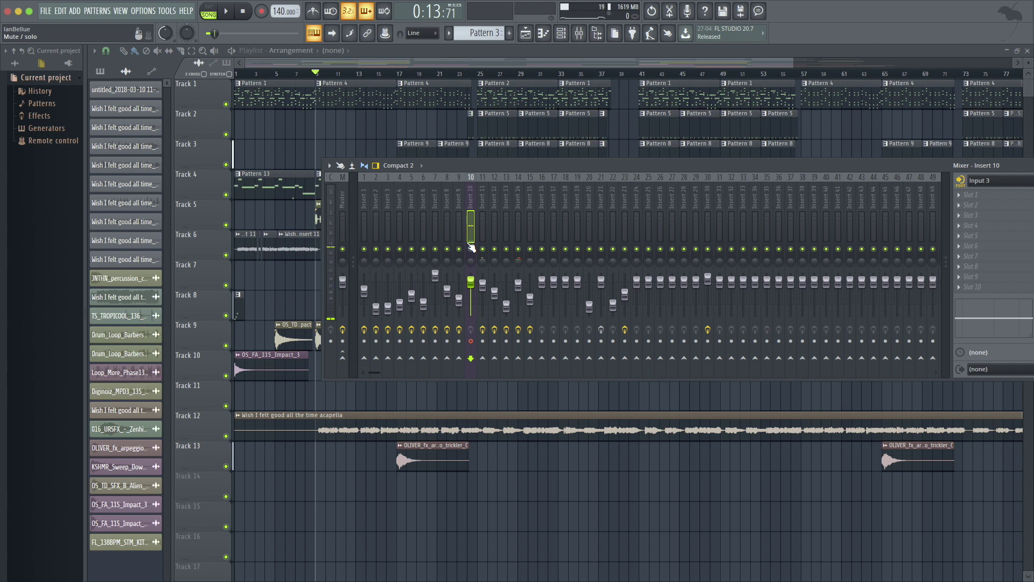
left_click(531, 250)
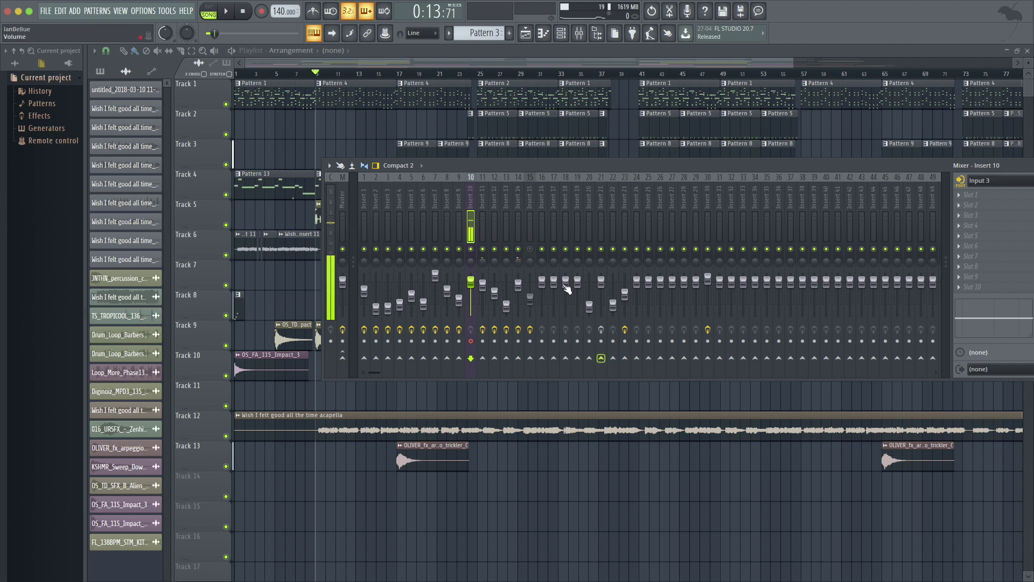
left_click_drag(477, 169, 394, 218)
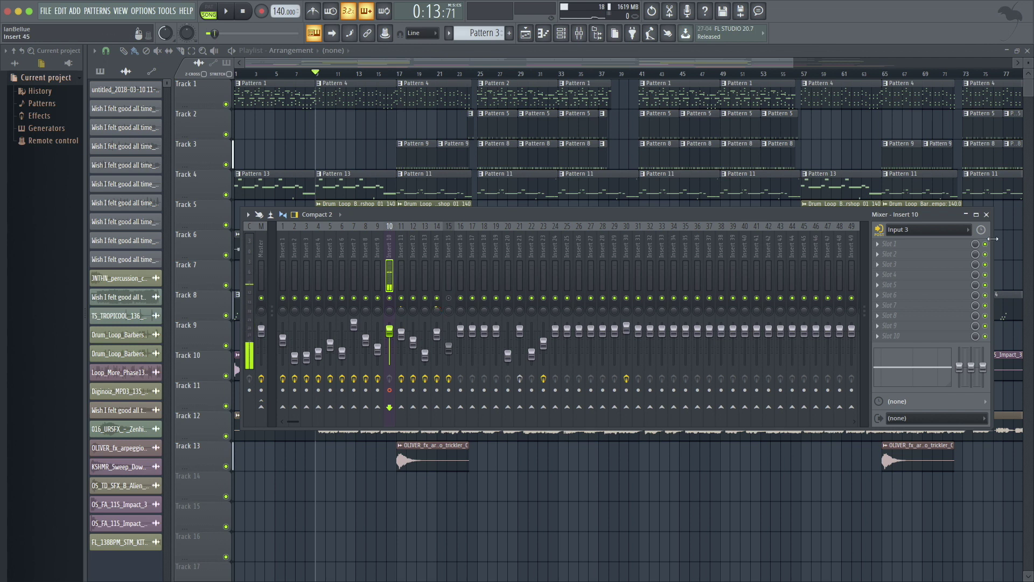
left_click(947, 237)
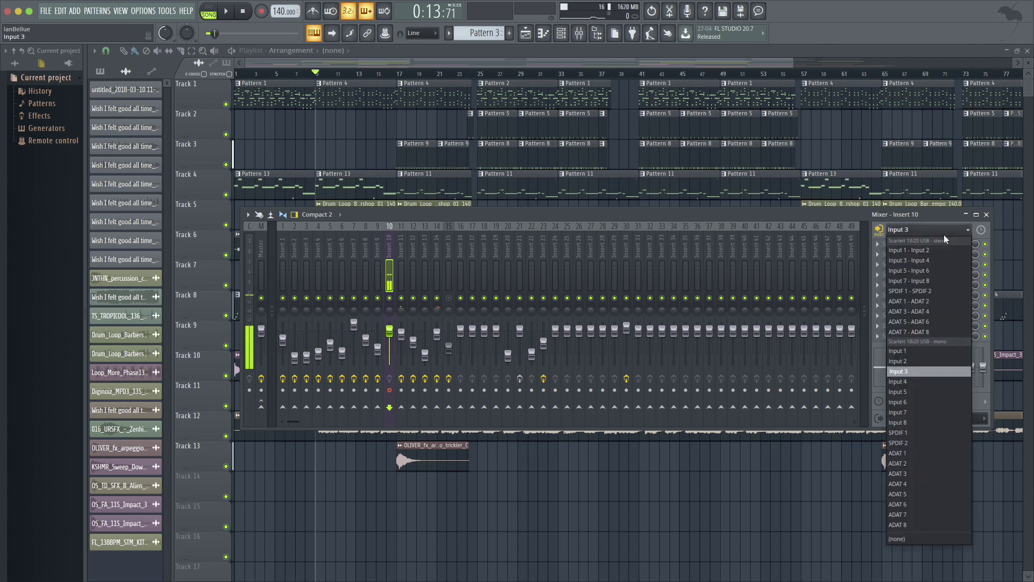
left_click(902, 371)
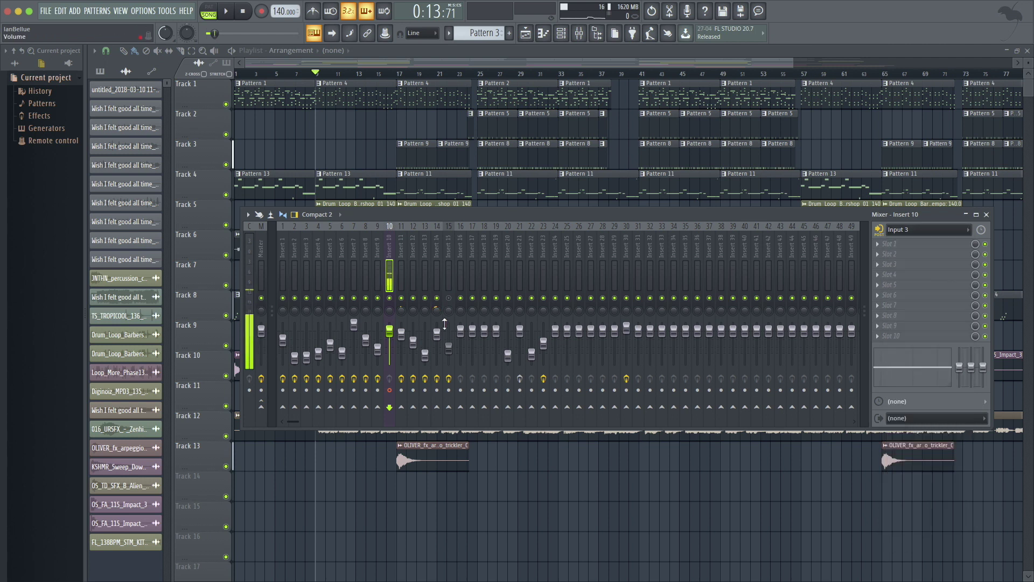
- Send Insert 10 to Insert 11, then record a vocal take onto Track 15 with precount
left_click(403, 408)
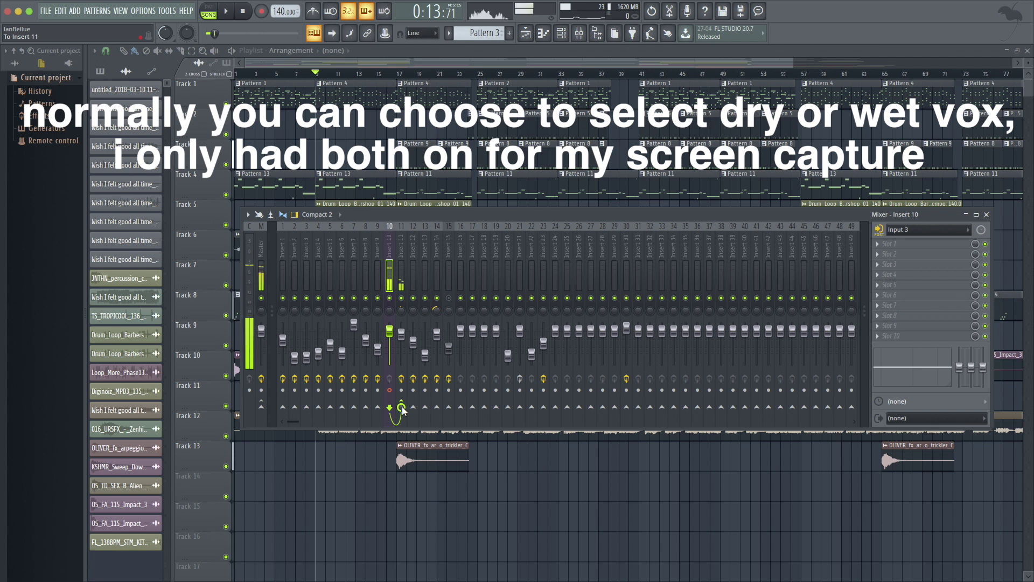
left_click(344, 63)
key("space")
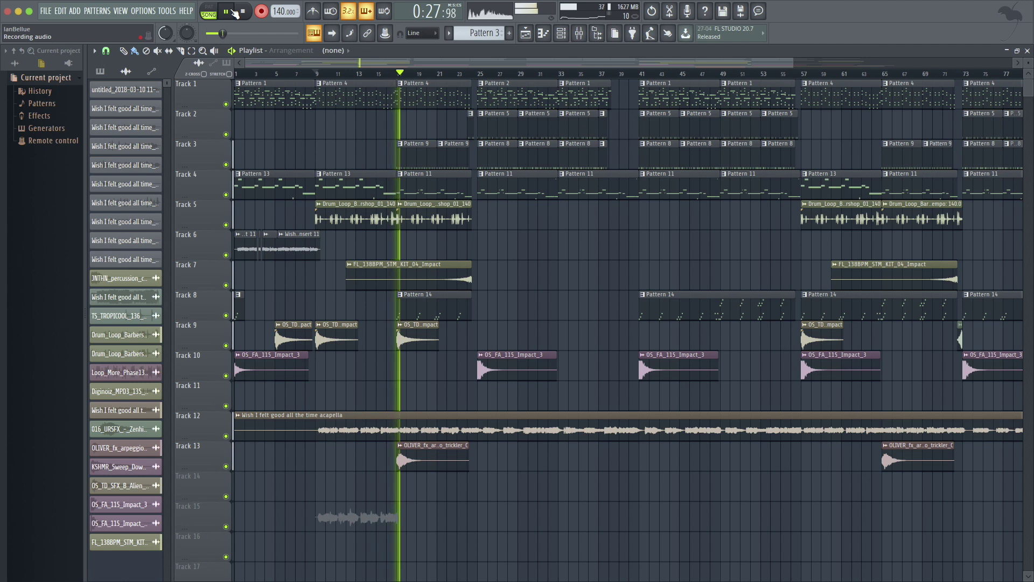
- Stop recording and inspect the new vocal clip's channel settings
left_click(228, 11)
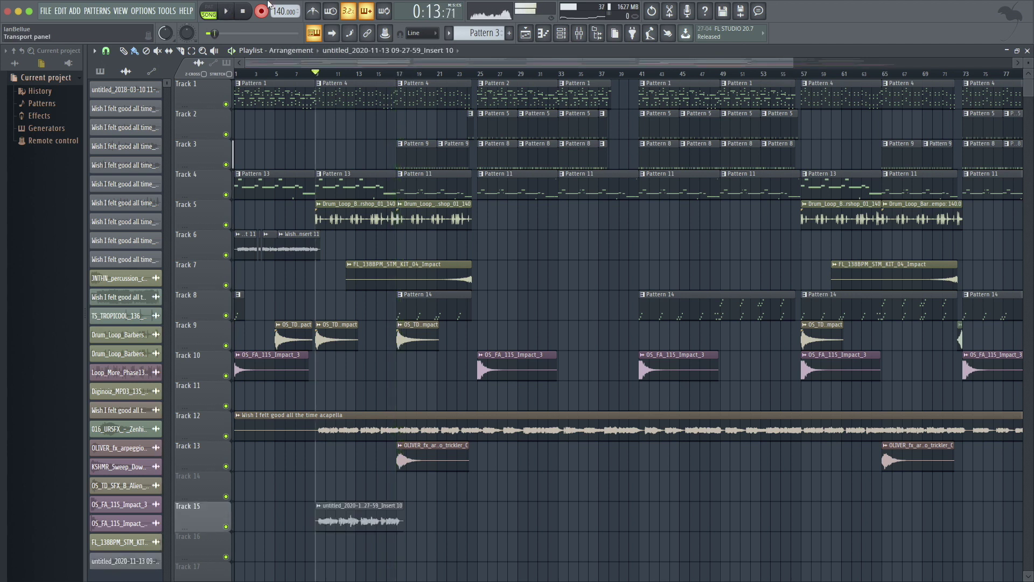
left_click(579, 33)
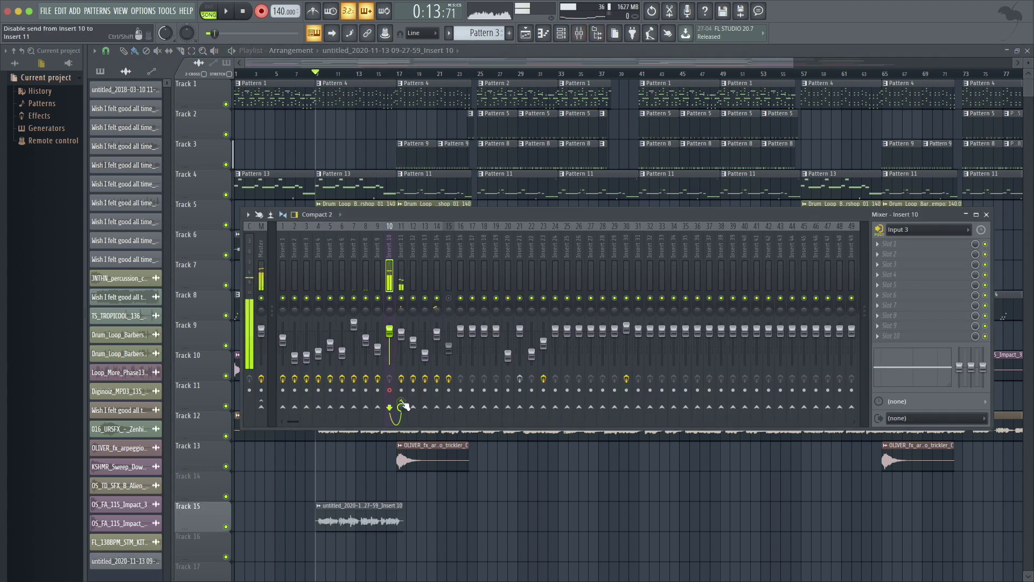
double_click(359, 514)
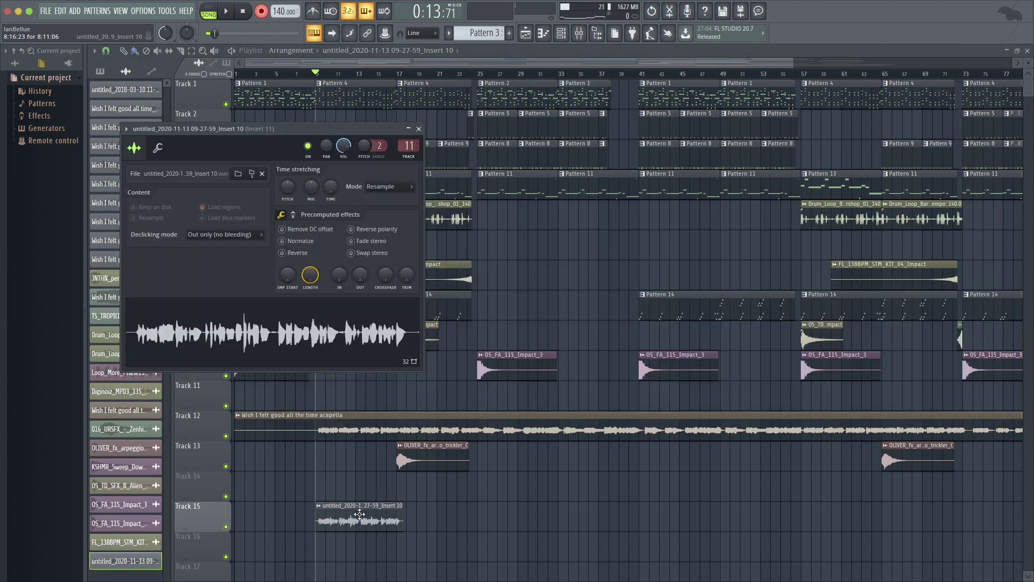
left_click_drag(380, 131, 373, 134)
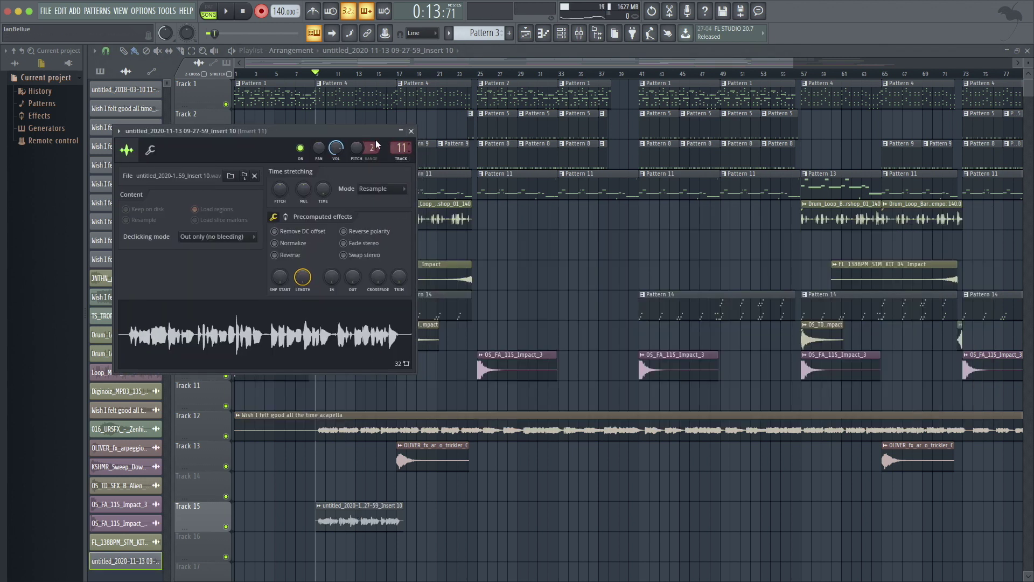
left_click_drag(364, 132, 358, 142)
left_click(407, 143)
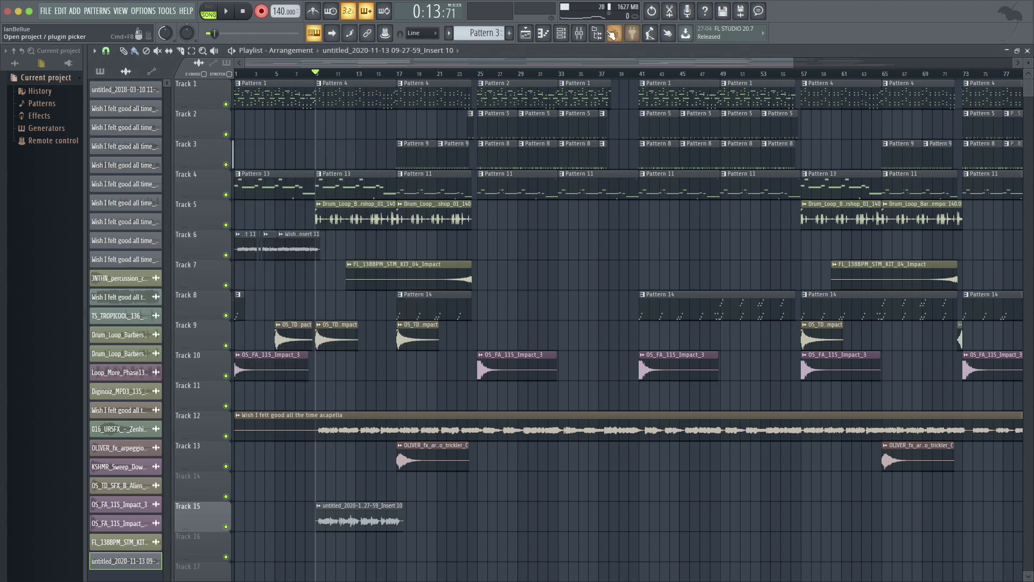
- Check Insert 11's effects in the Mixer, then play the song from bar 9
left_click(579, 34)
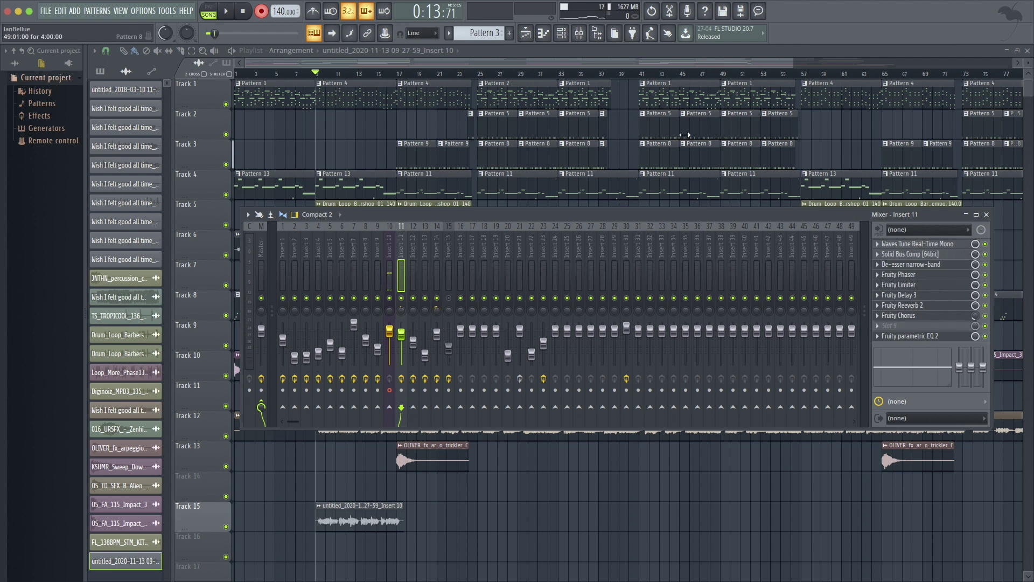
key("F9")
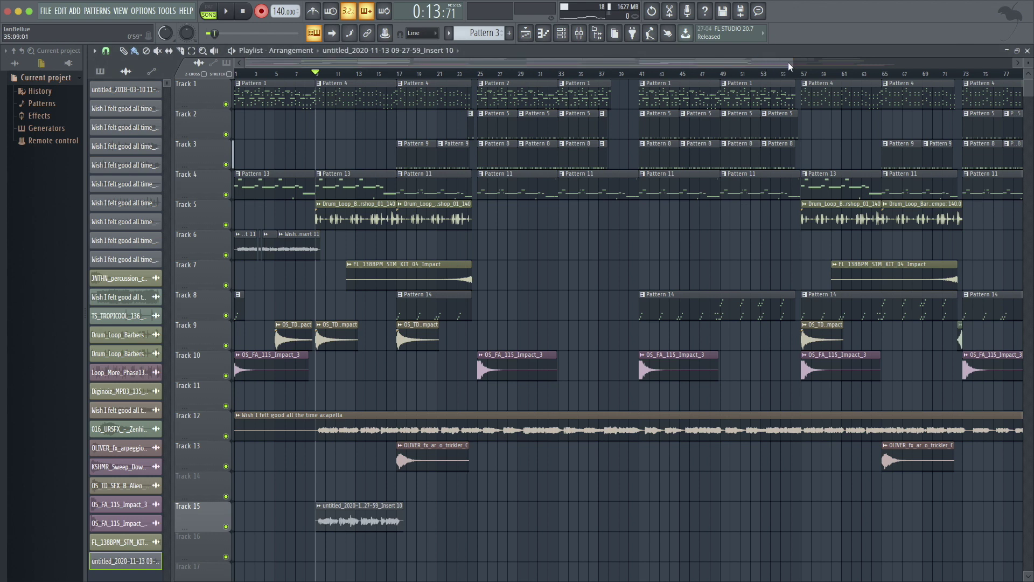
left_click_drag(789, 66, 729, 65)
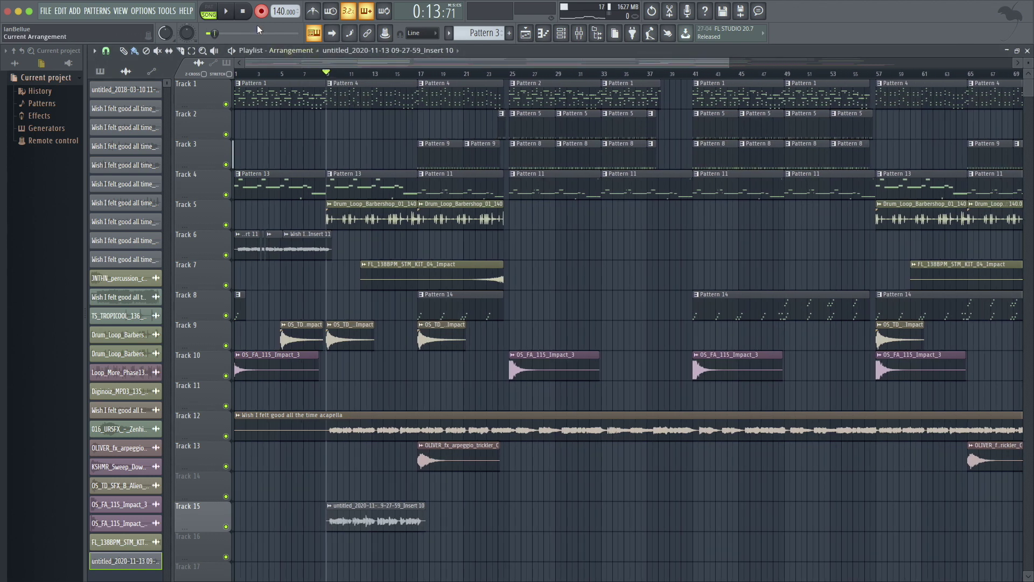
key("space")
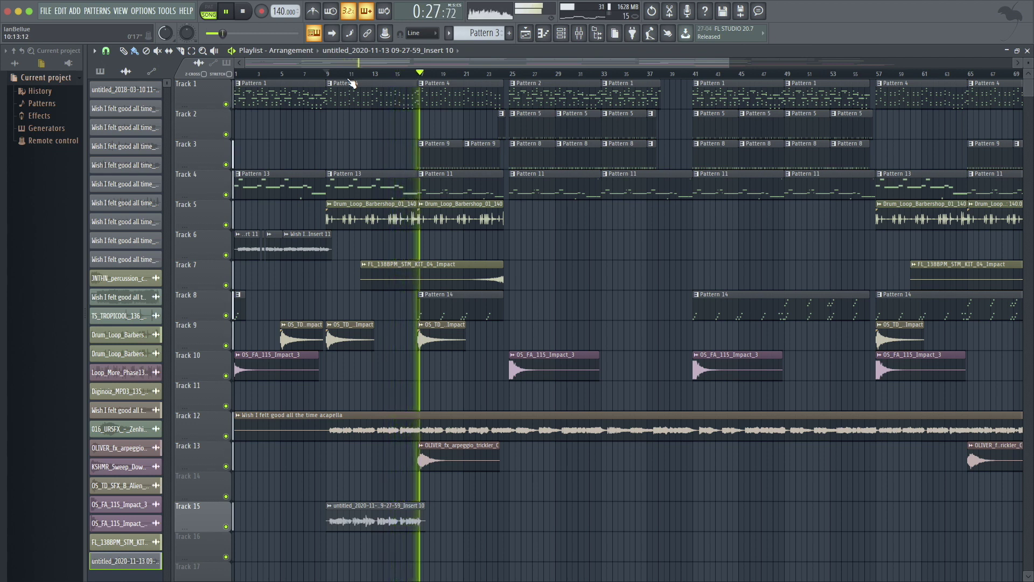
- Move the recorded vocal clip from Track 15 up onto Track 14 at bar 9
key("space")
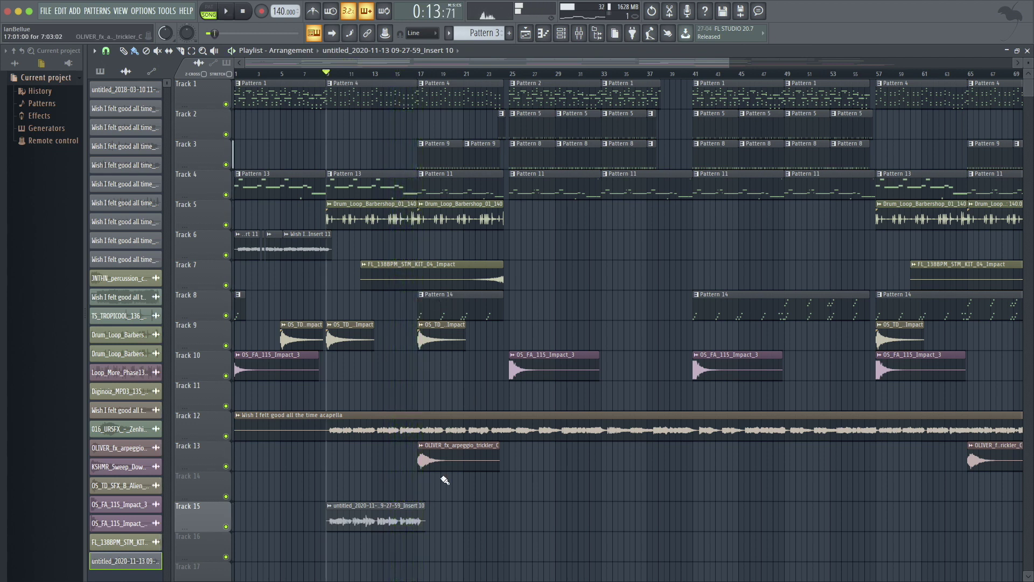
left_click_drag(386, 512, 354, 202)
key("space")
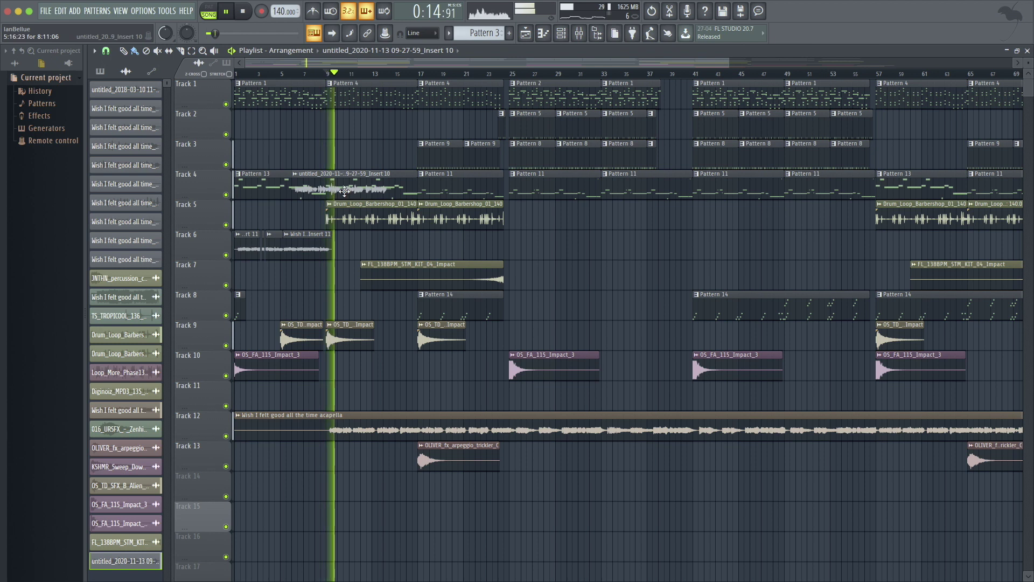
key("space")
key("ctrl+z")
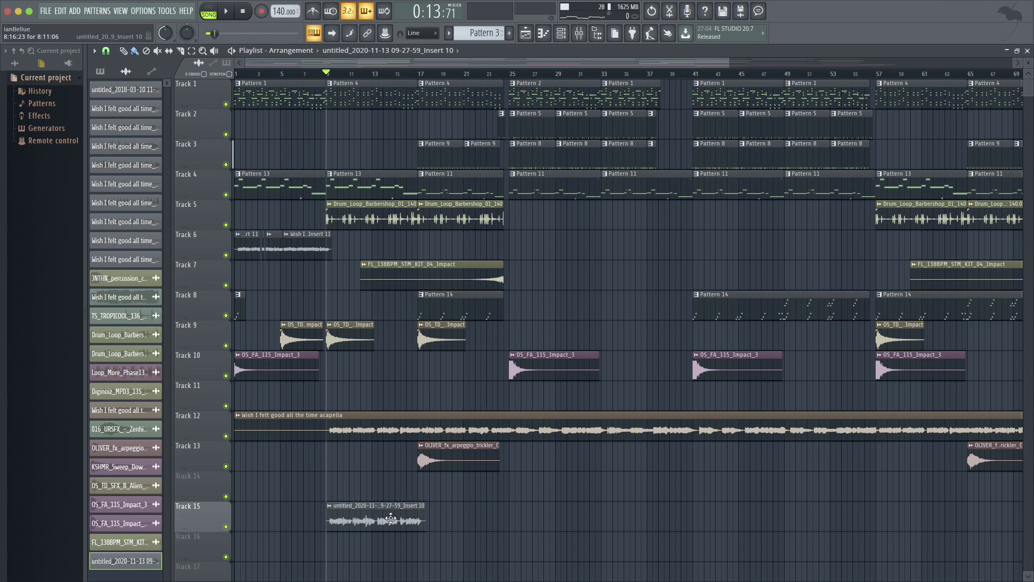
left_click_drag(386, 514, 390, 473)
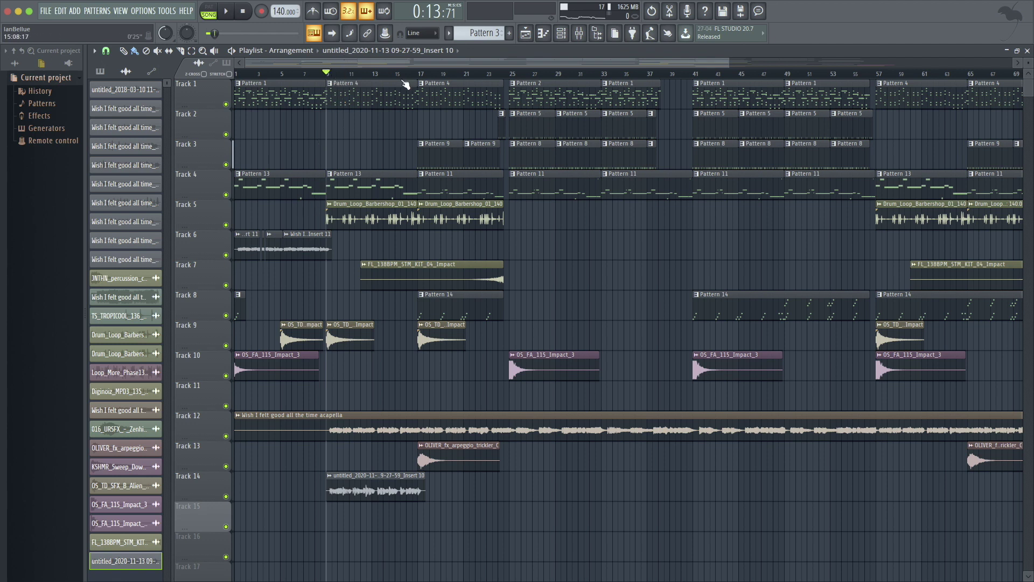
- Audition from bar 13, mute Track 14, and record a second take from bar 9
left_click_drag(372, 73, 378, 75)
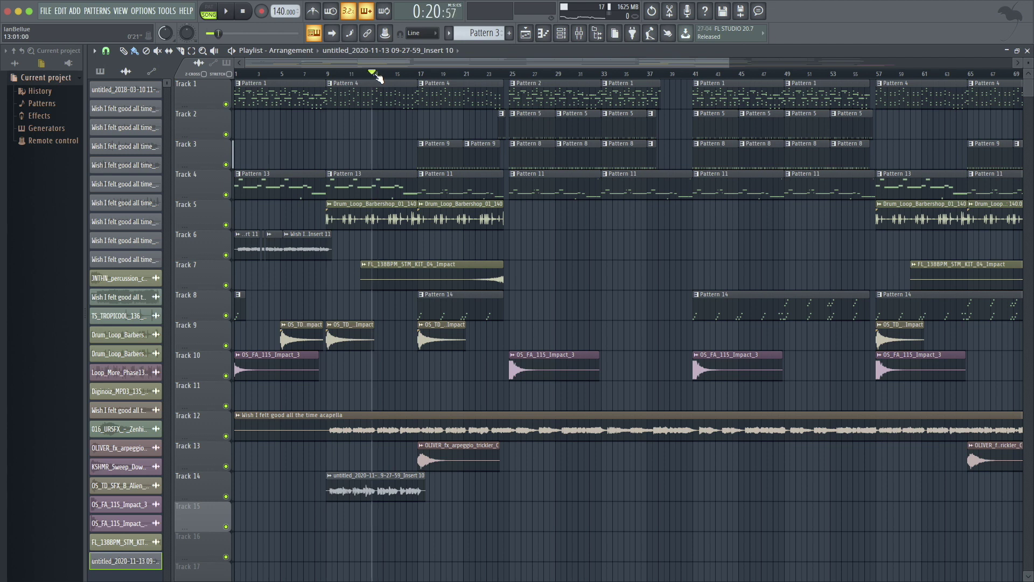
key("space")
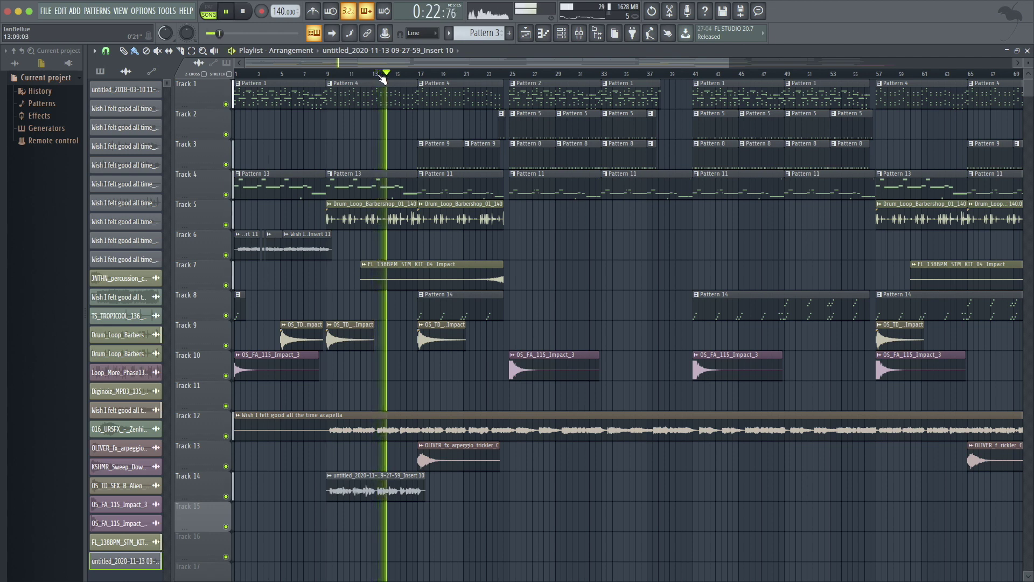
key("space")
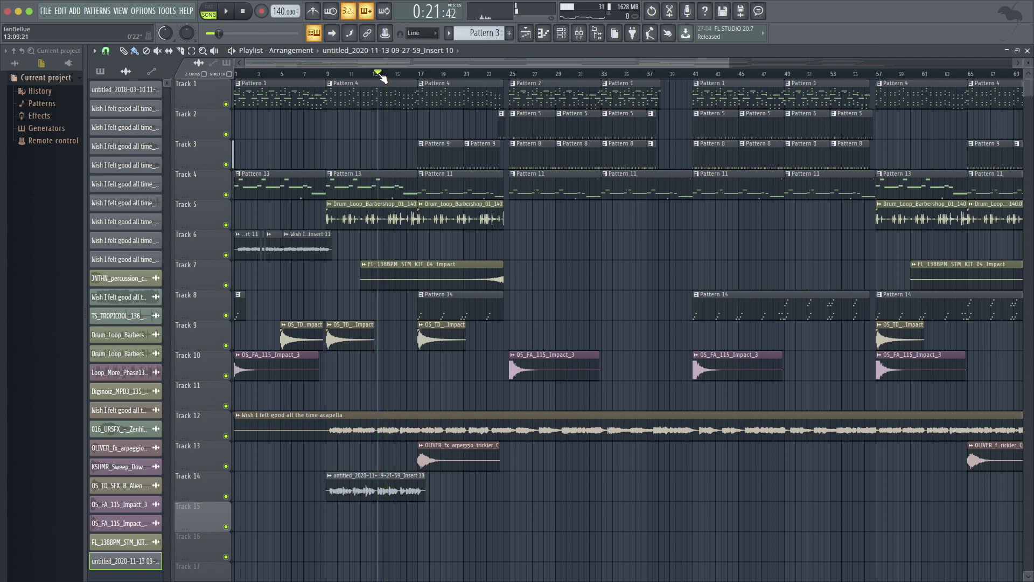
left_click_drag(381, 77, 330, 77)
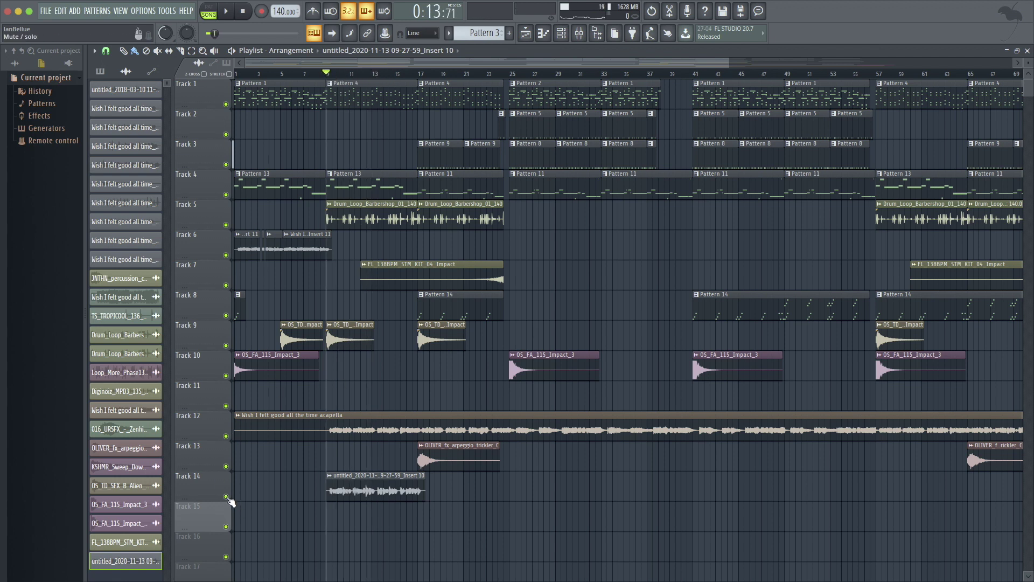
left_click(226, 497)
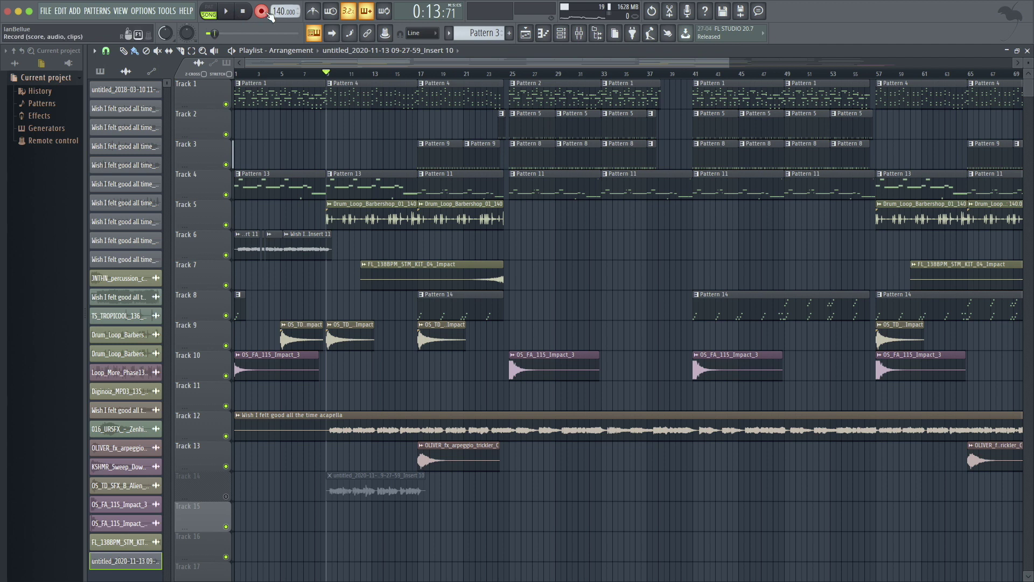
left_click(229, 12)
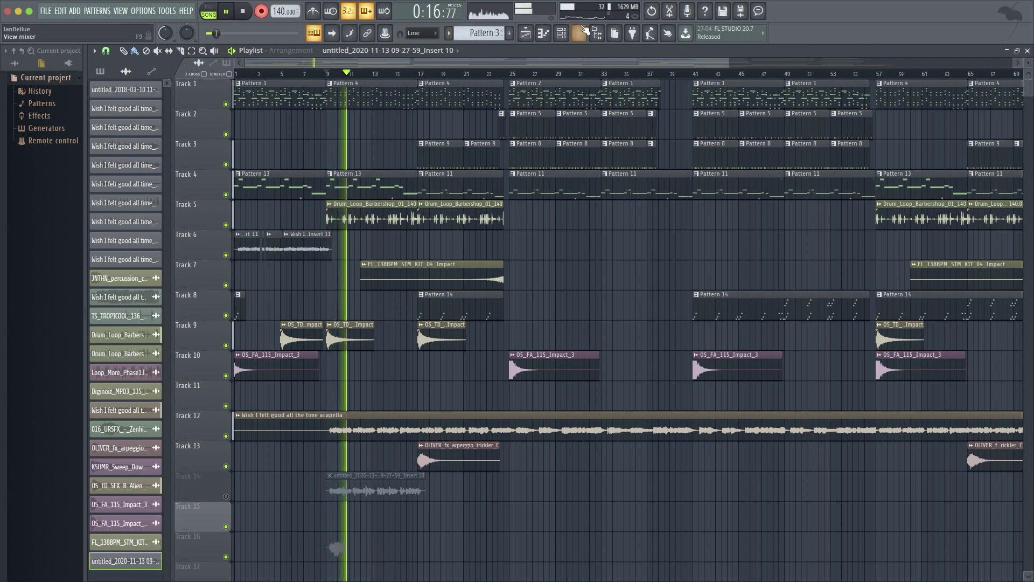
- Route mixer Insert 10 into Insert 11, then stop recording the second vocal take
key("F9")
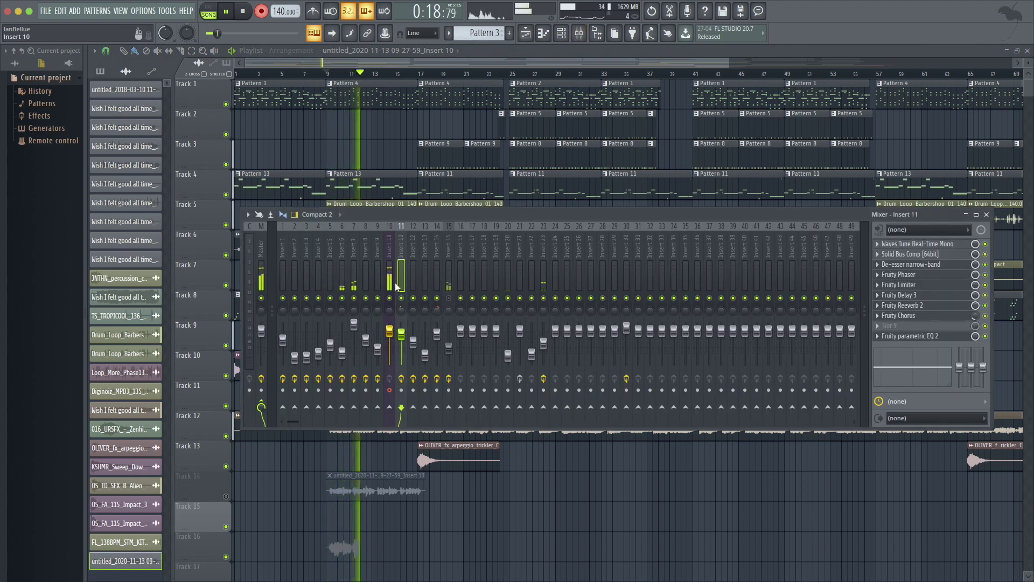
left_click(393, 254)
left_click(401, 408)
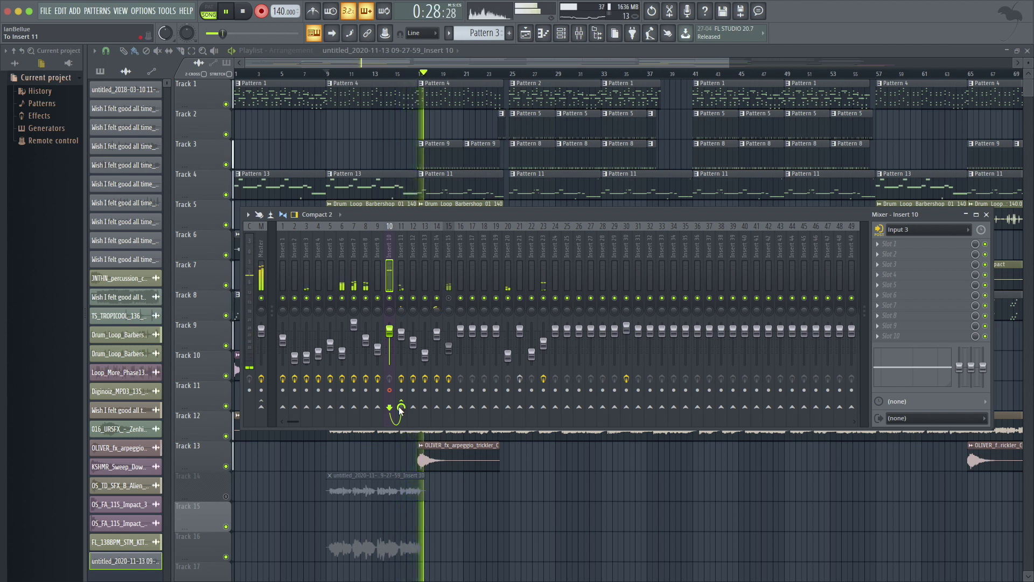
key("space")
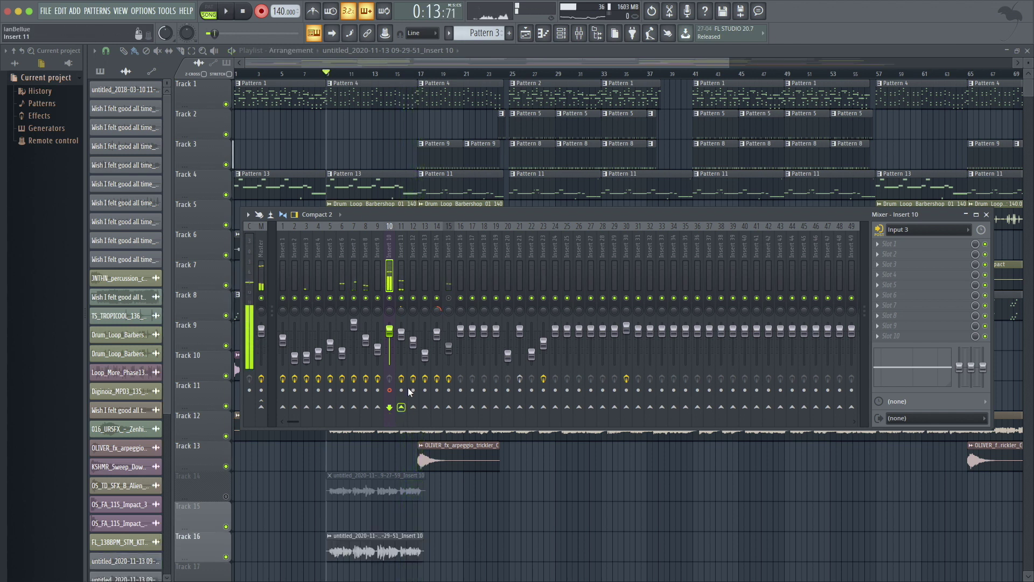
- Hide the Mixer and audition both vocal takes from just past bar 13
key("F9")
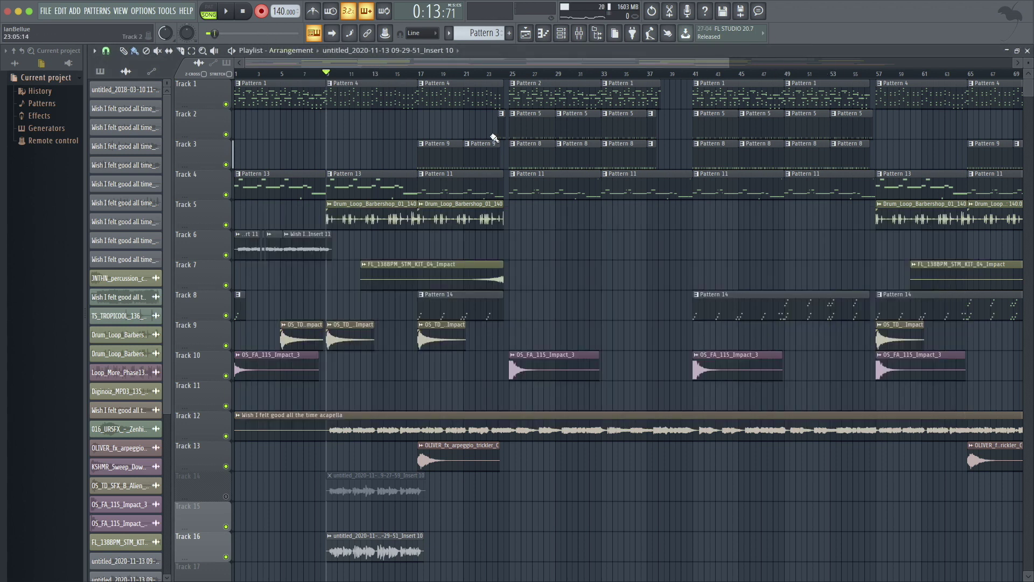
left_click(373, 74)
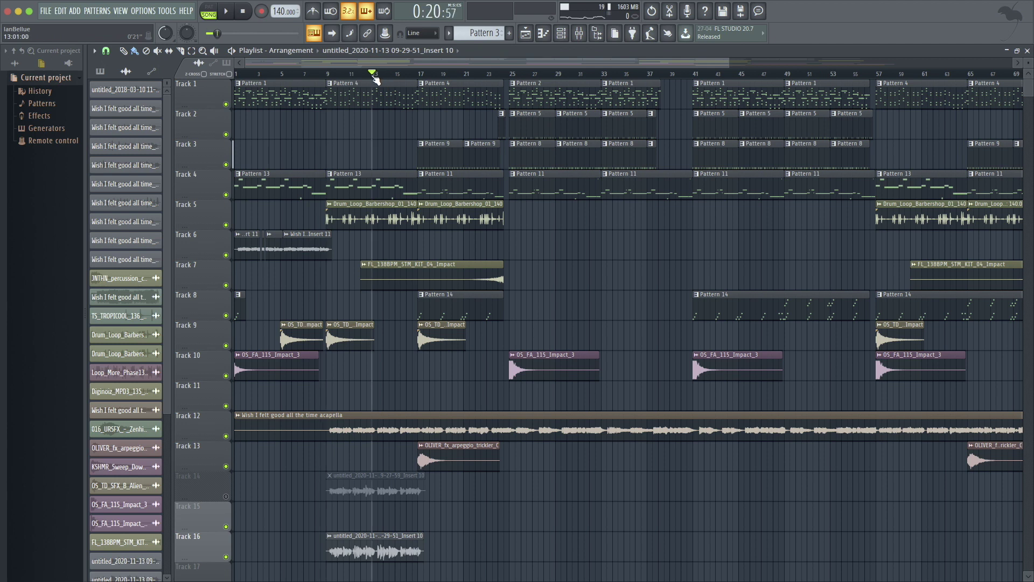
left_click_drag(375, 76, 381, 76)
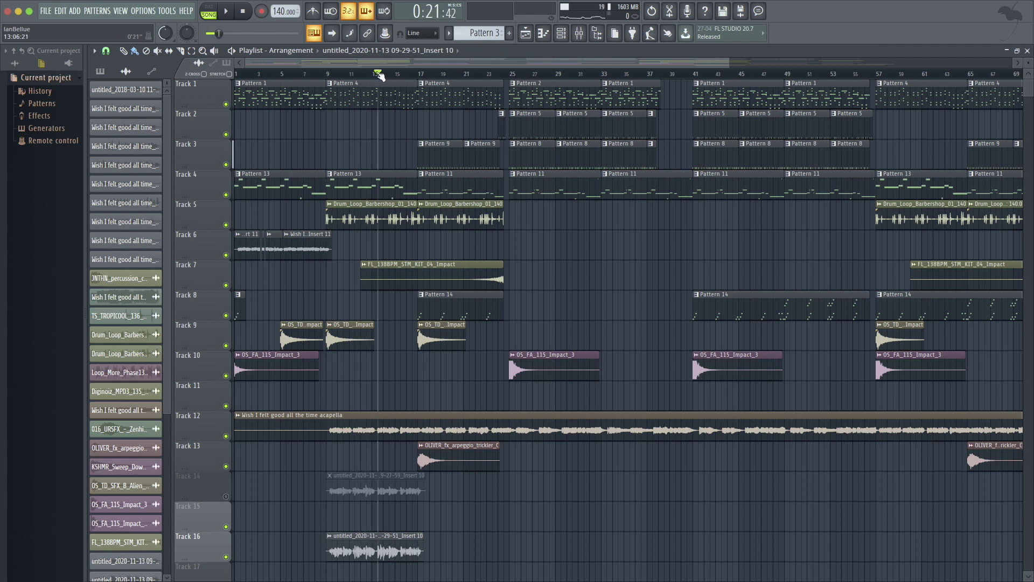
key("space")
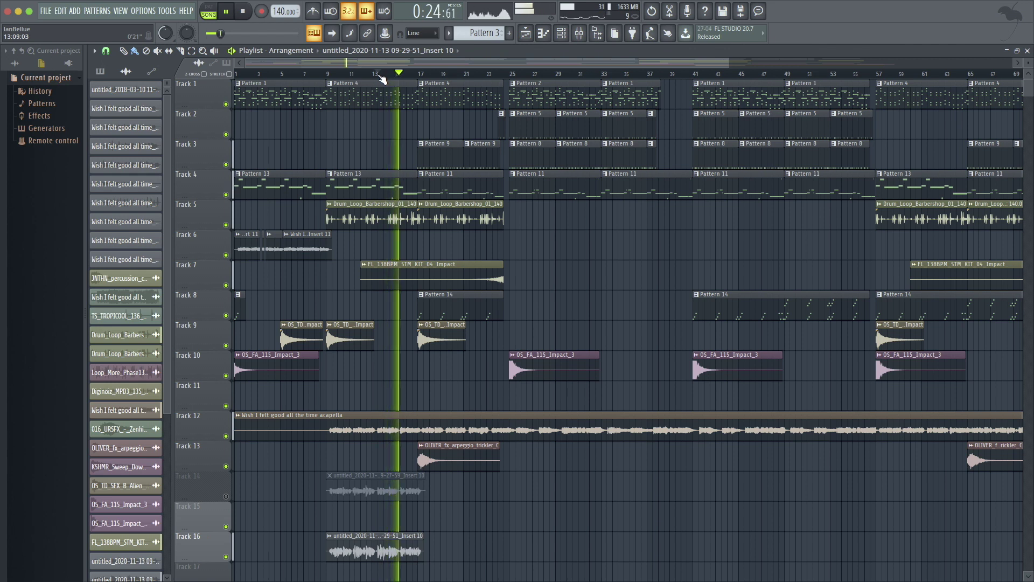
key("space")
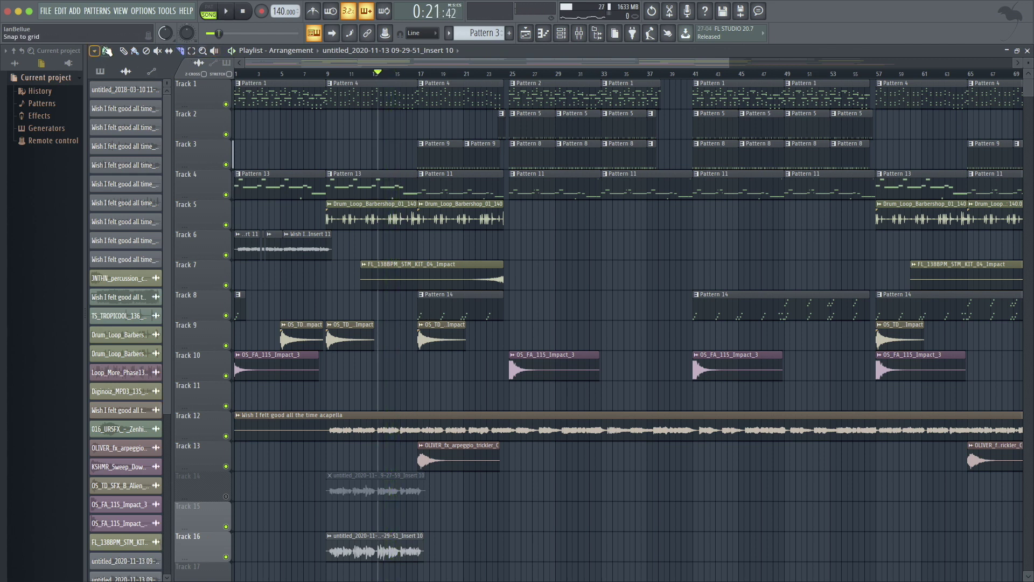
- Slice both takes at the middle phrase and delete the new take's first and last slices
left_click(122, 51)
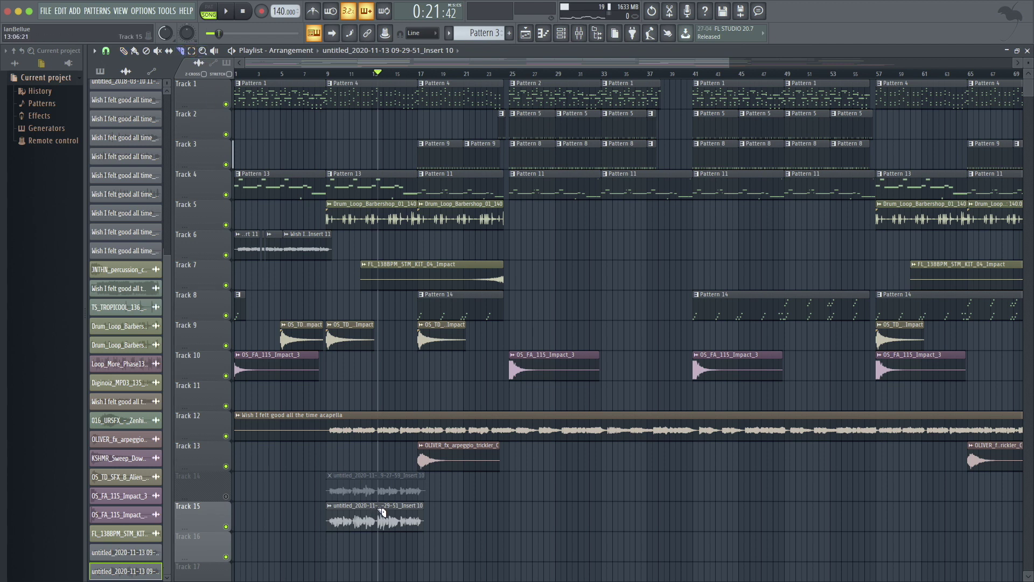
left_click_drag(400, 509, 405, 545)
mouse_move(379, 473)
left_mouse_down()
mouse_move(379, 499)
mouse_move(404, 487)
left_mouse_up()
key("p")
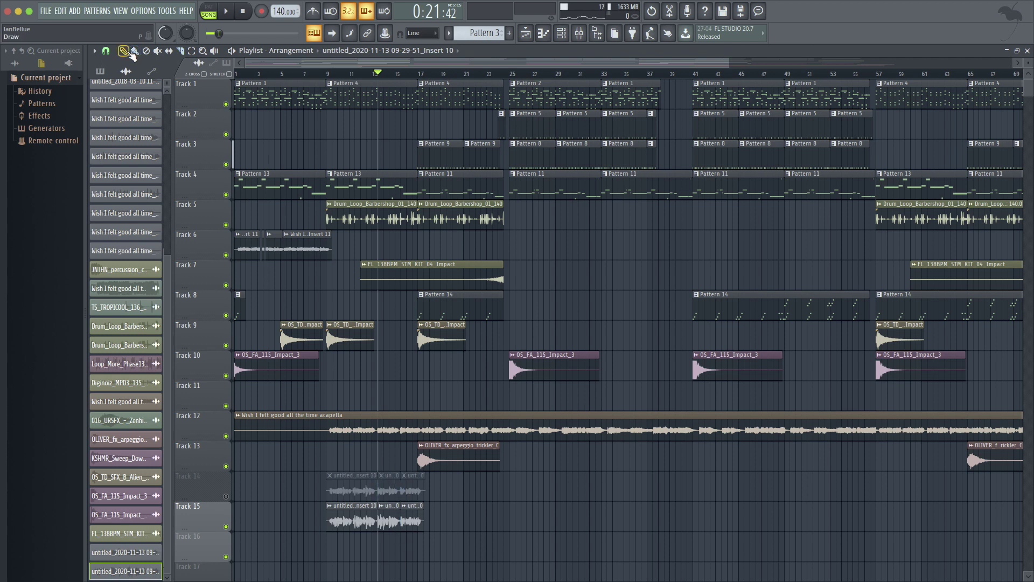
right_click(346, 515)
right_click(412, 521)
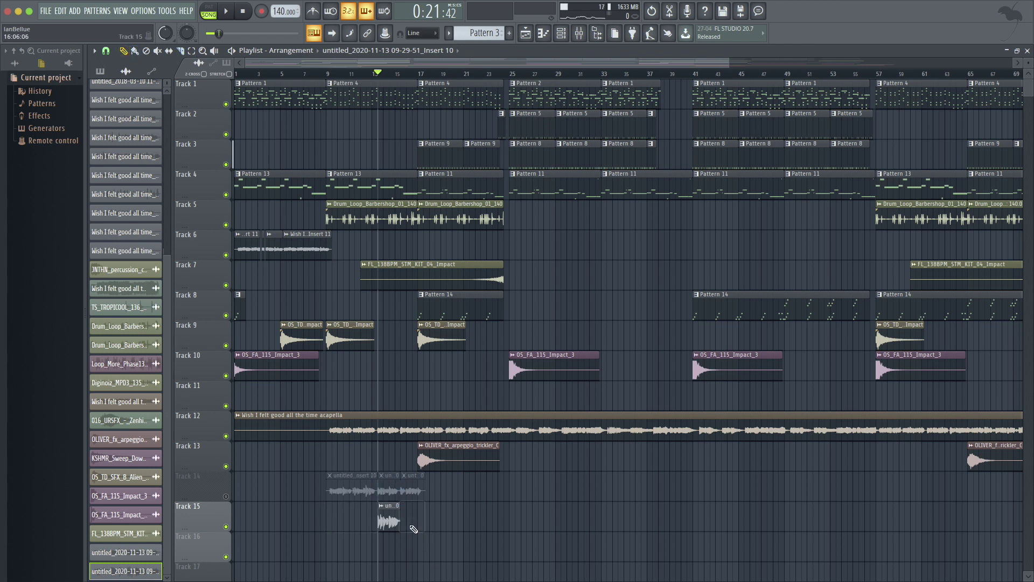
- Unmute Track 14, swap in the new middle phrase, and play back the comped vocal
left_click(225, 496)
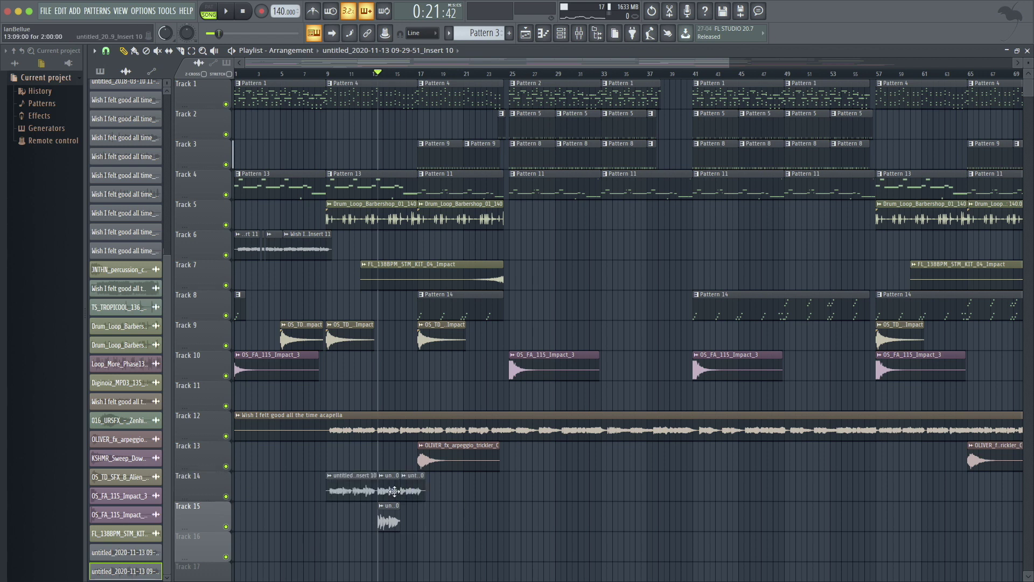
right_click(390, 489)
left_click_drag(385, 522, 385, 492)
left_click_drag(350, 72, 328, 72)
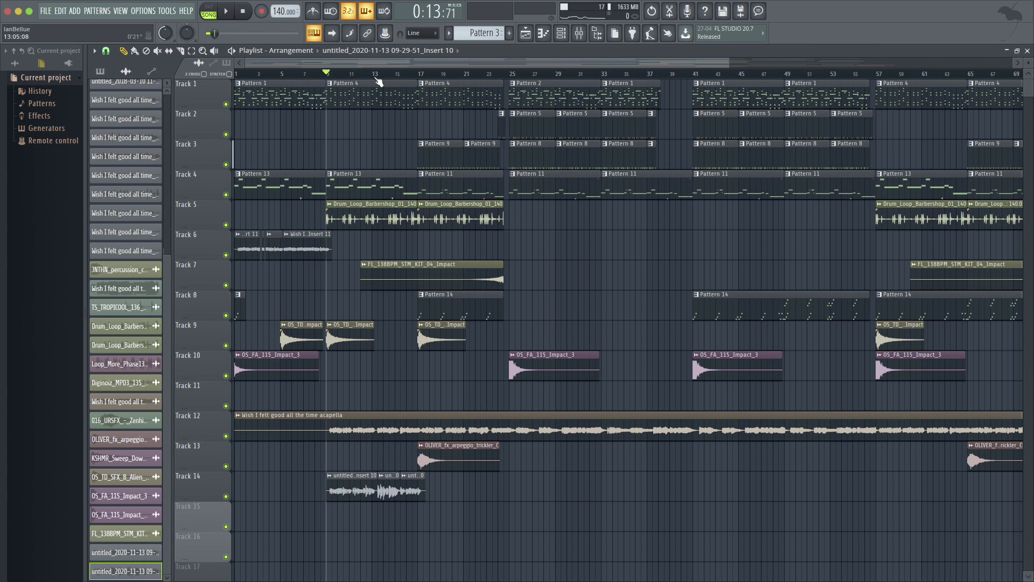
left_click(360, 72)
key("space")
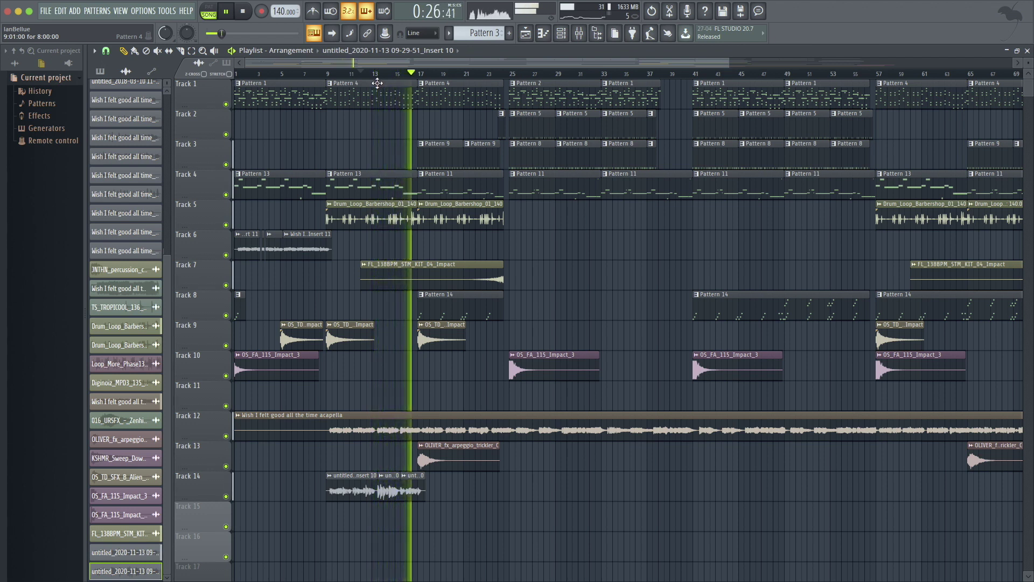
key("space")
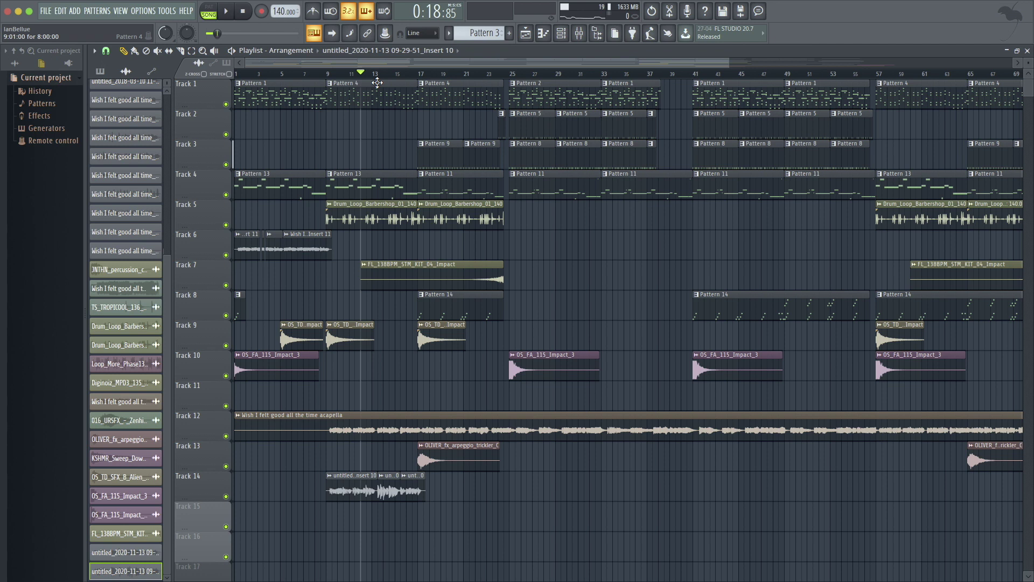
scroll(519, 388, "down", 4)
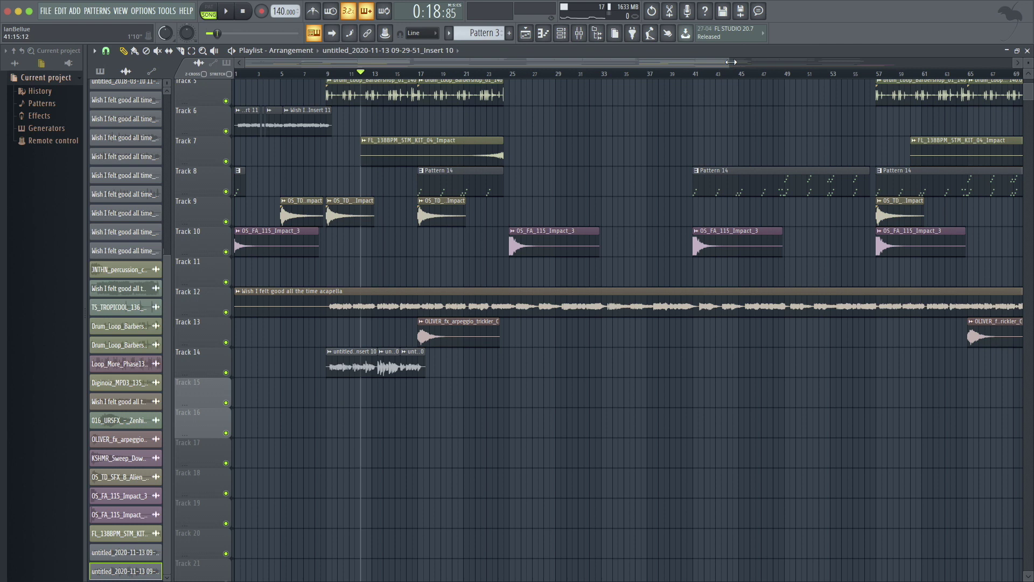
- Adjust the playlist zoom, reposition the vocal clip, and reopen the Mixer on Insert 11's effects
left_click_drag(731, 62, 798, 59)
left_click_drag(298, 64, 245, 64)
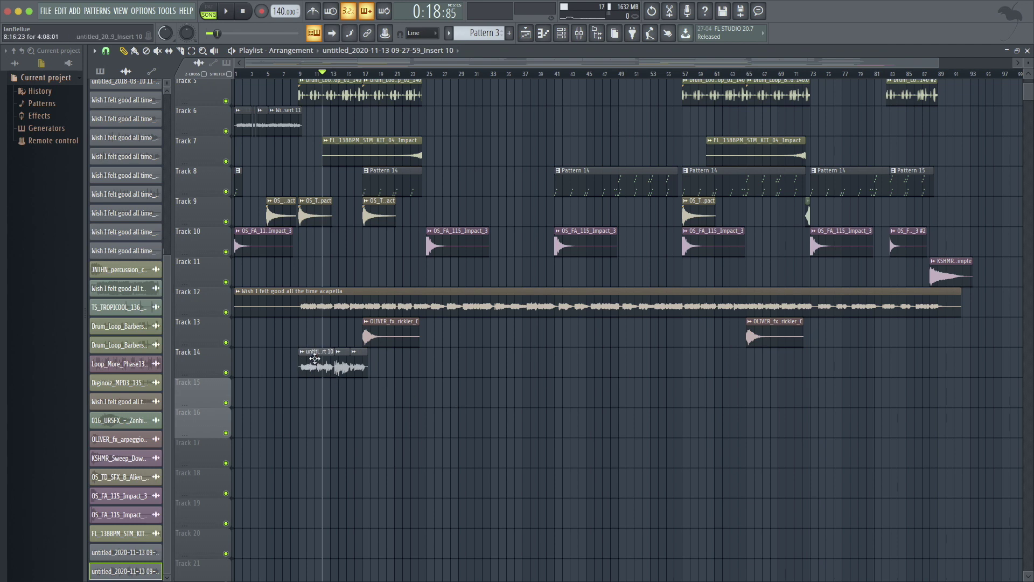
mouse_move(345, 364)
left_mouse_down()
mouse_move(374, 314)
mouse_move(344, 337)
mouse_move(340, 368)
mouse_move(357, 369)
mouse_move(355, 333)
mouse_move(358, 376)
left_mouse_up()
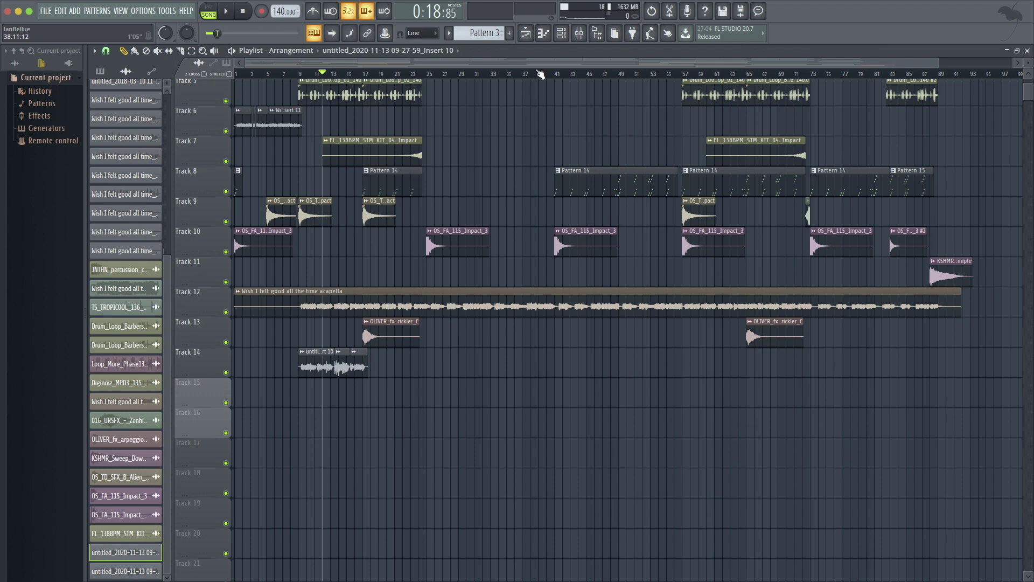
scroll(620, 135, "up", 4)
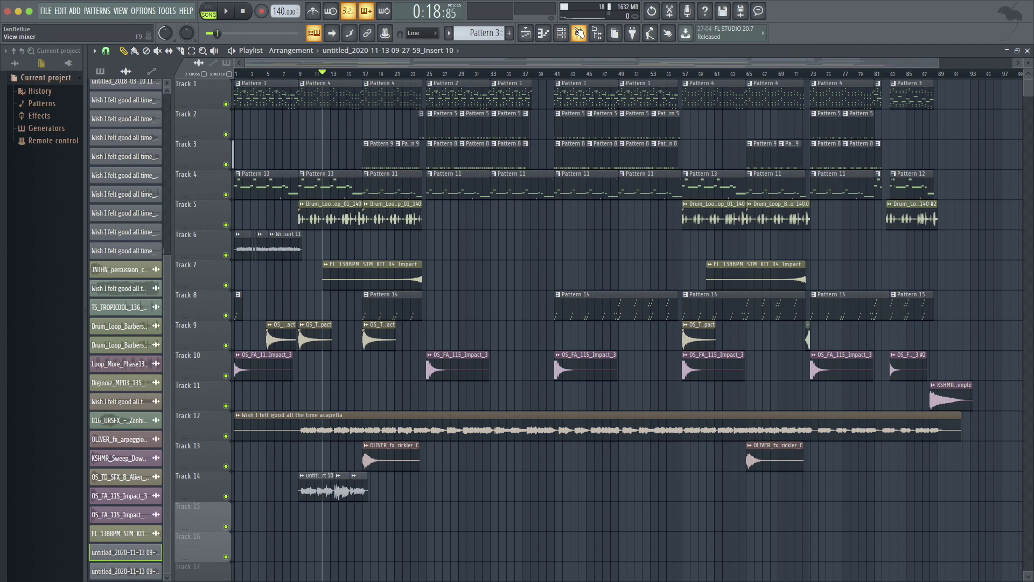
key("F9")
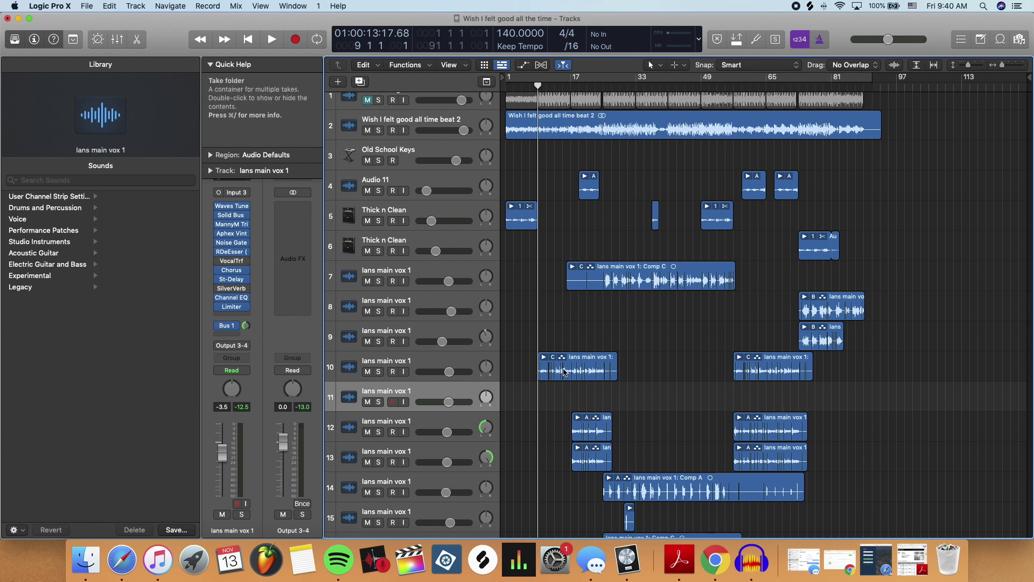
- Play the Logic arrangement, return the playhead to bar 9, and select track 10's take folder
key("space")
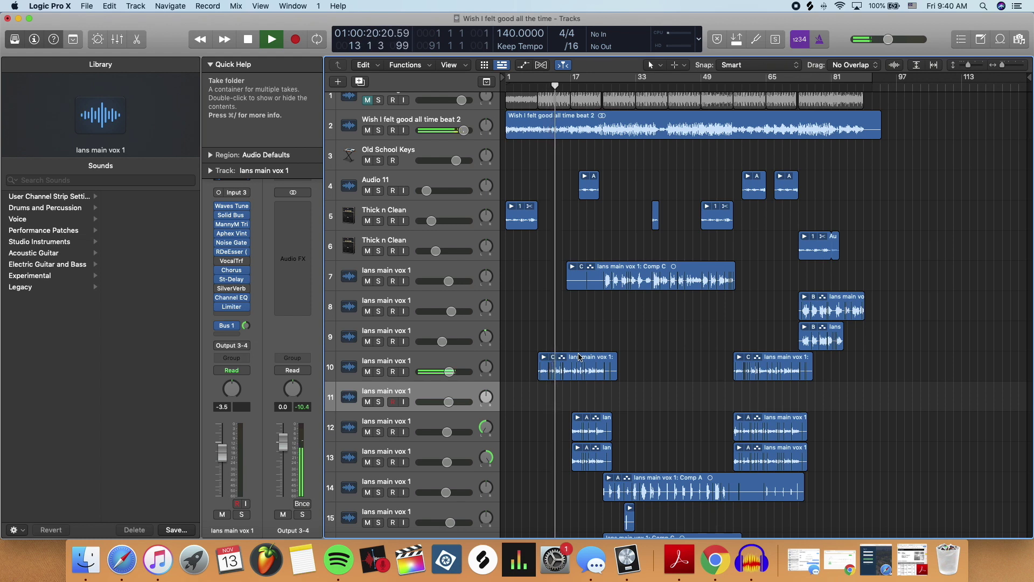
key("space")
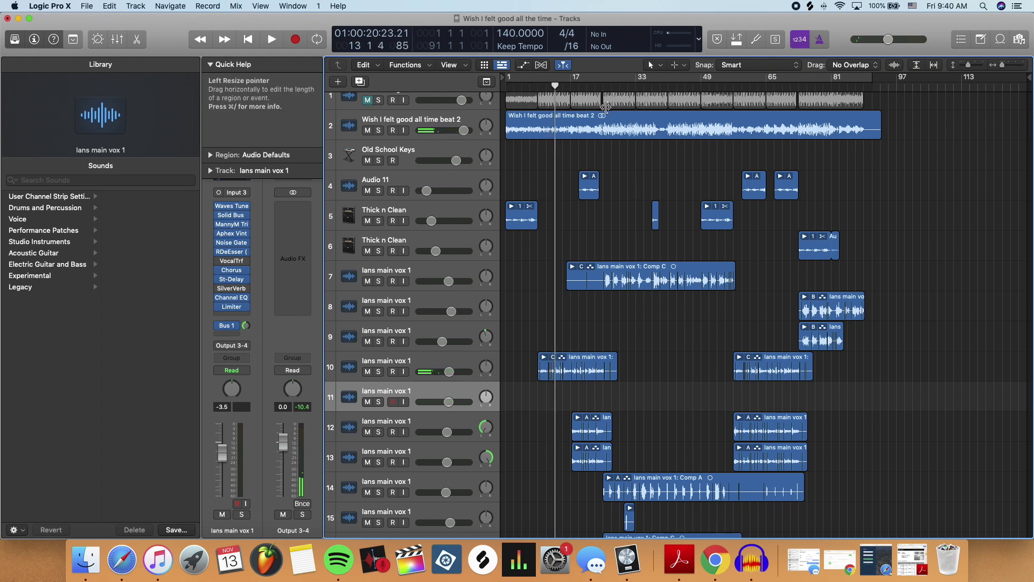
left_click_drag(557, 85, 538, 85)
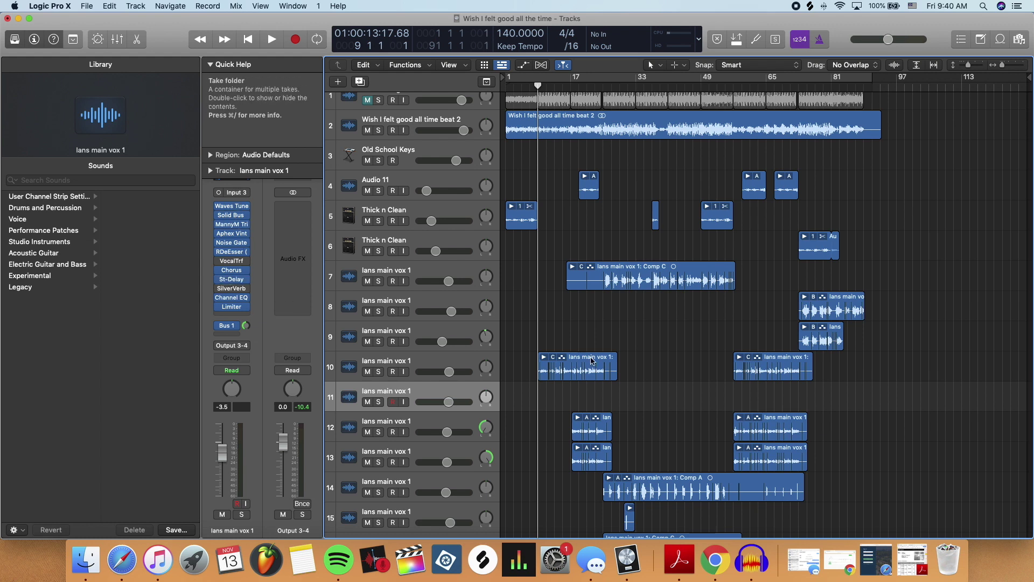
mouse_move(576, 358)
left_mouse_down()
mouse_move(577, 253)
mouse_move(576, 364)
left_mouse_up()
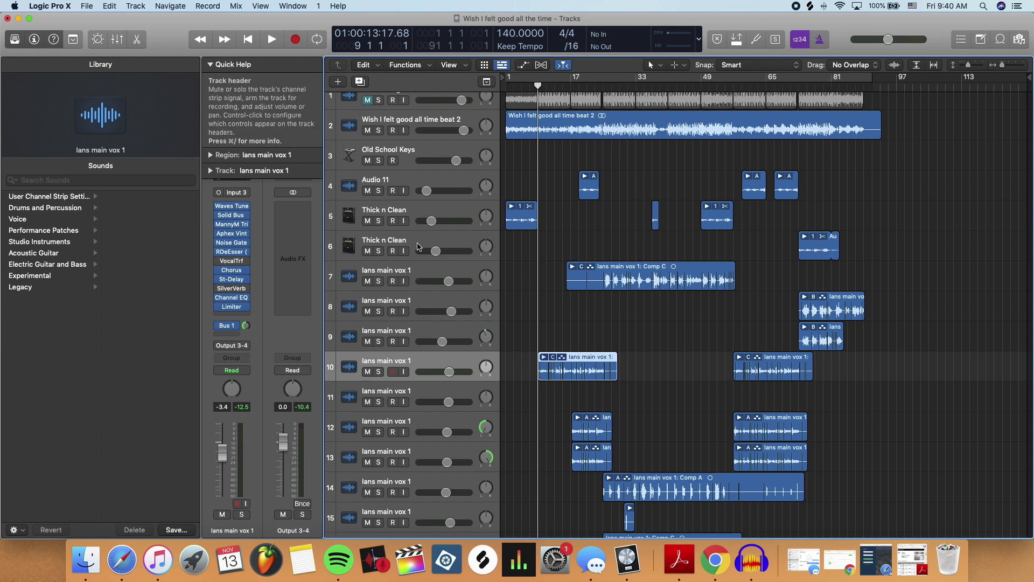
- Mute track 10's takes, turn on input monitoring on track 11 and start recording a vocal take
left_click(369, 372)
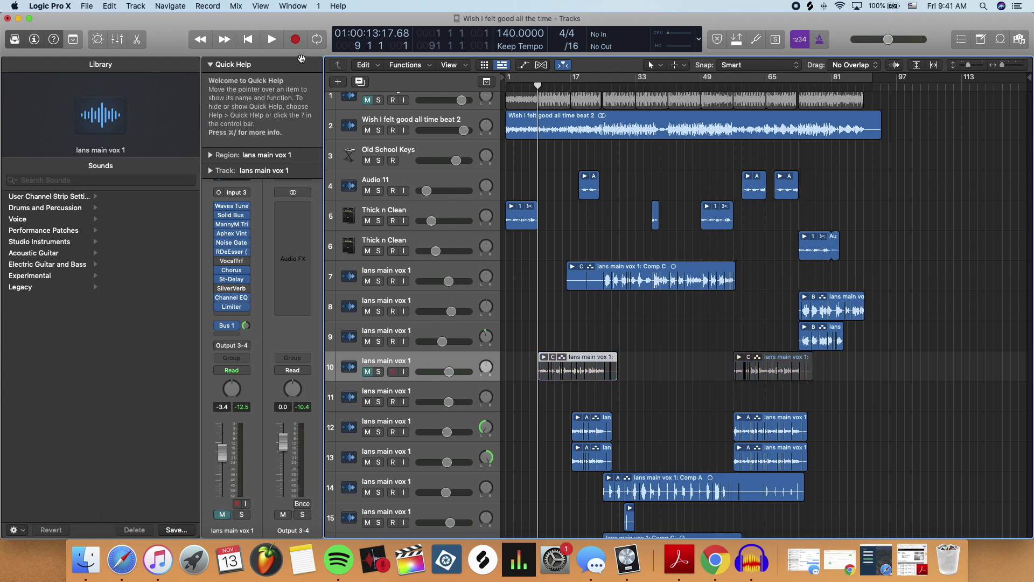
left_click(420, 391)
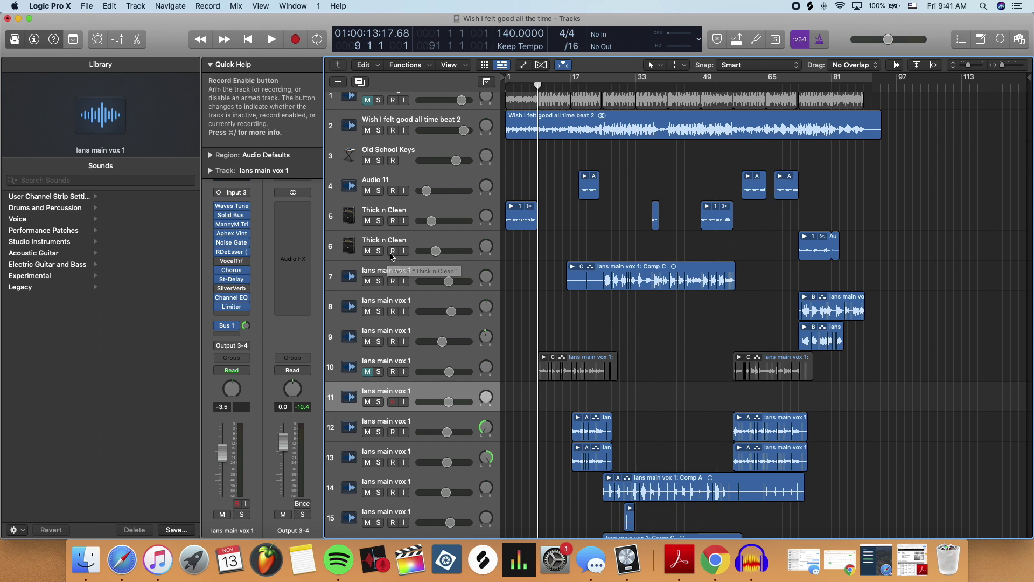
left_click(404, 403)
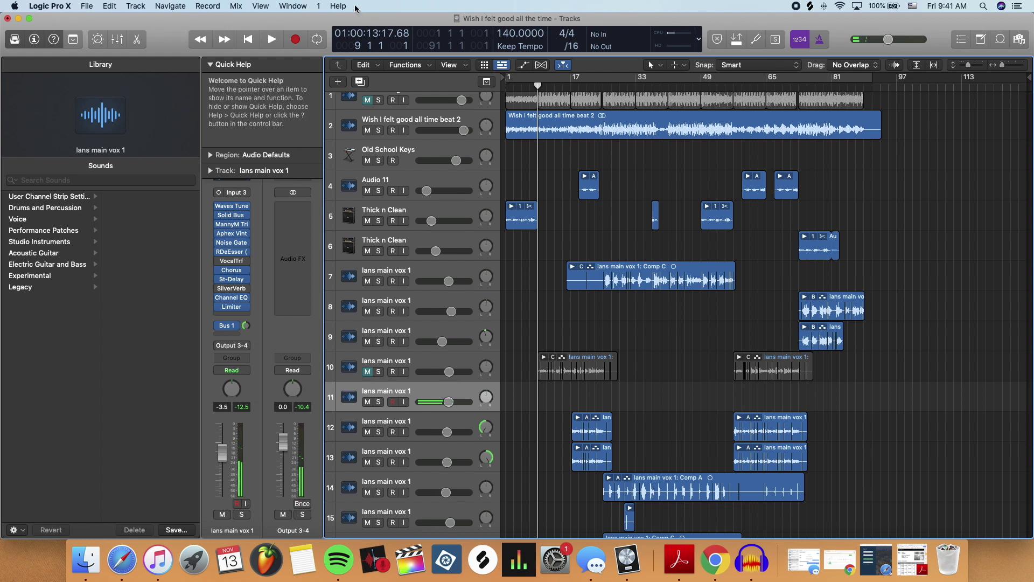
left_click(295, 40)
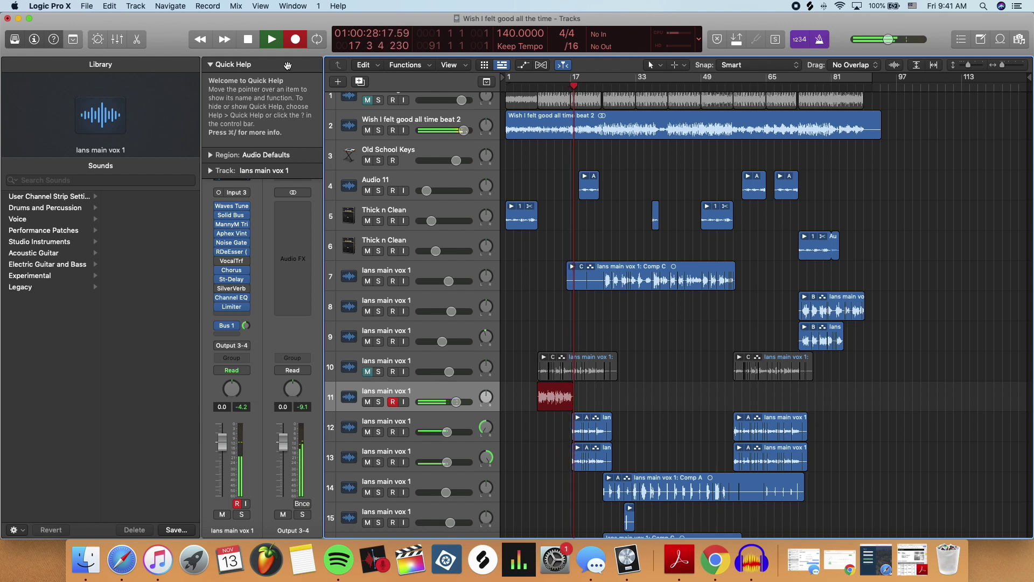
- Stop the first take, play it back from bar 9, then return the playhead to bar 9
key("space")
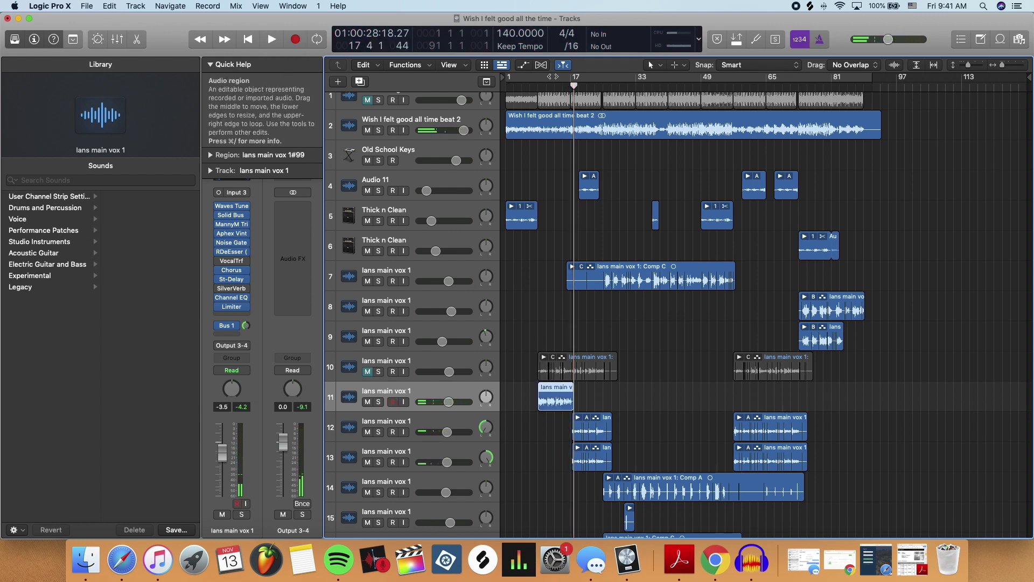
left_click(539, 86)
key("space")
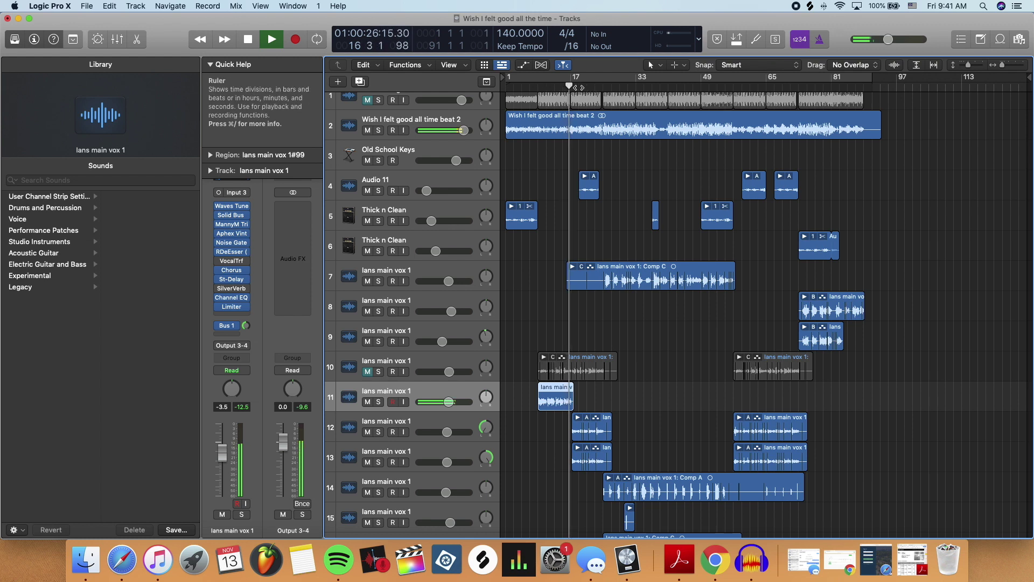
key("space")
left_click_drag(570, 86, 538, 86)
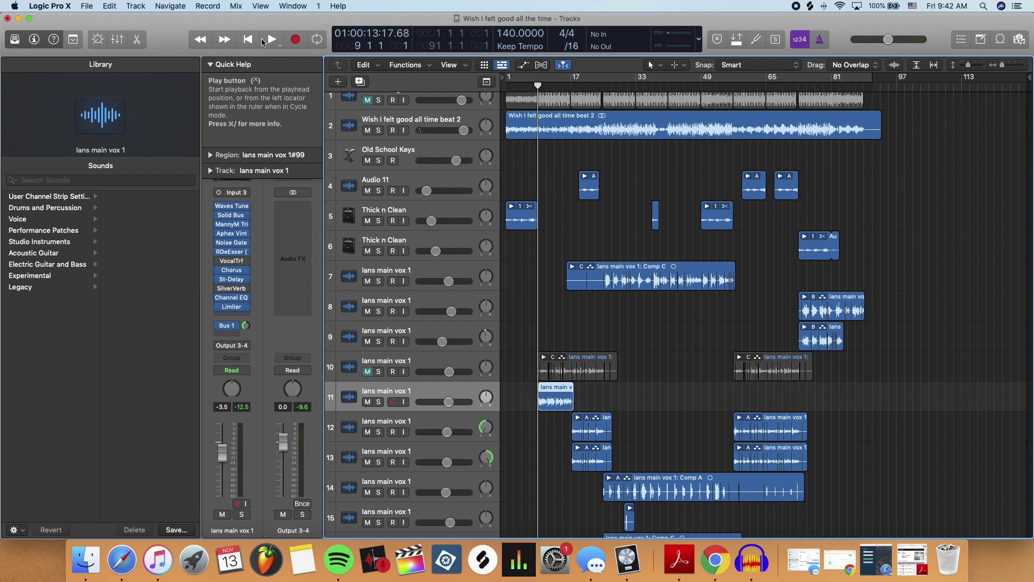
- Record a second vocal pass on track 11 from bar 9, creating Take 2 in the take folder
left_click(295, 39)
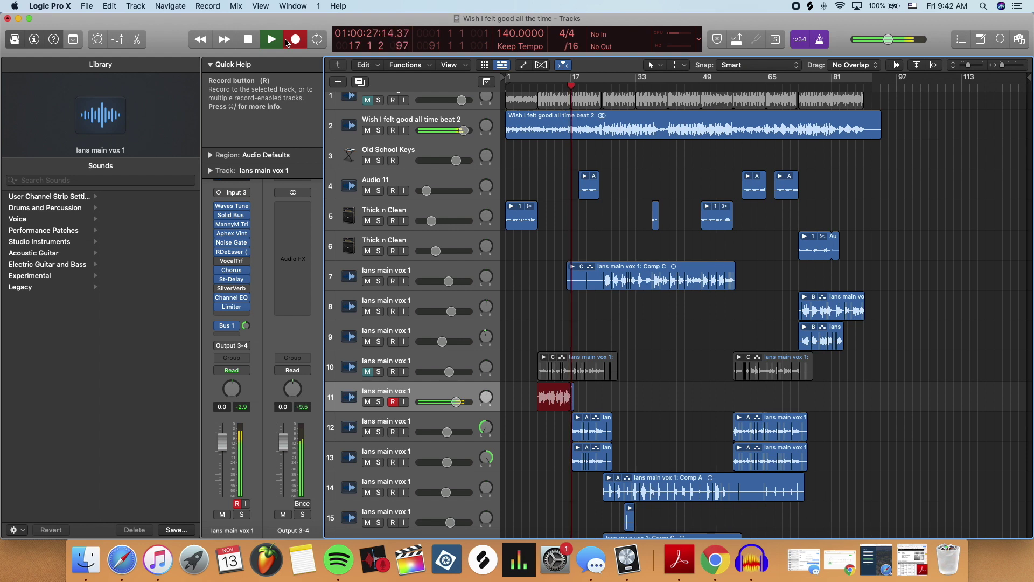
left_click(288, 42)
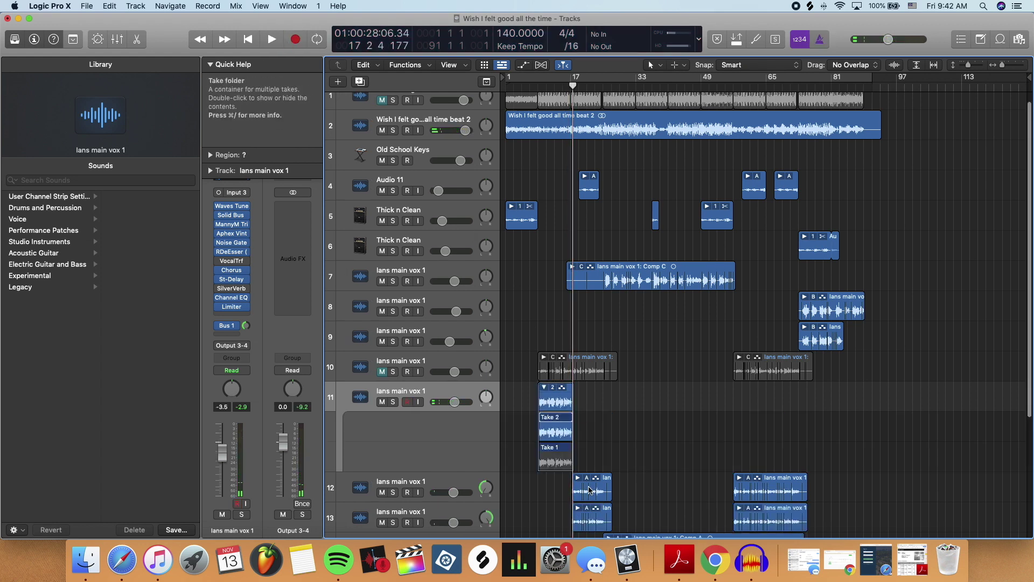
scroll(590, 490, "down", 1)
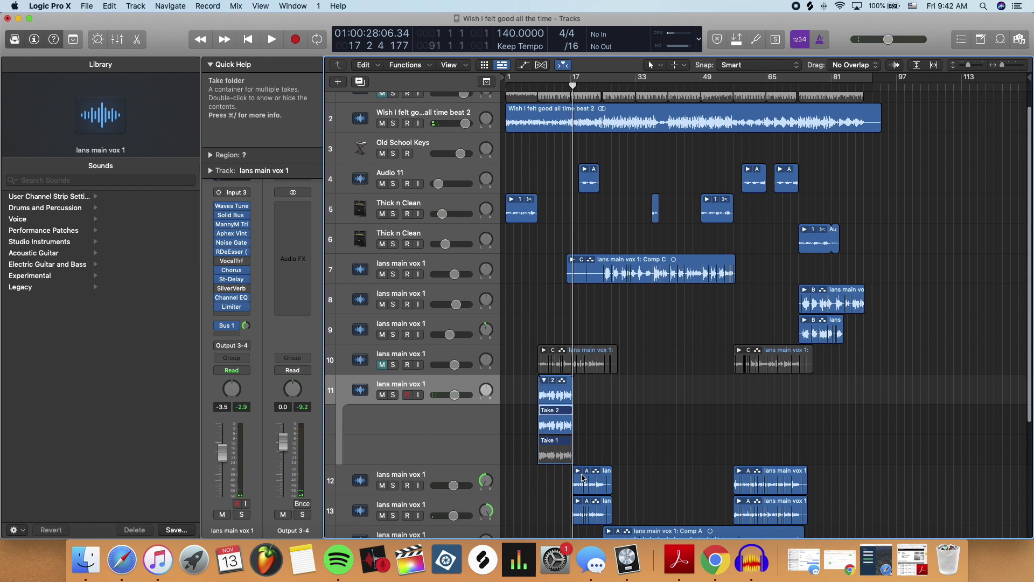
- Make the window full screen, zoom in, and swipe a middle section of Take 1 into Comp A
left_click(30, 19)
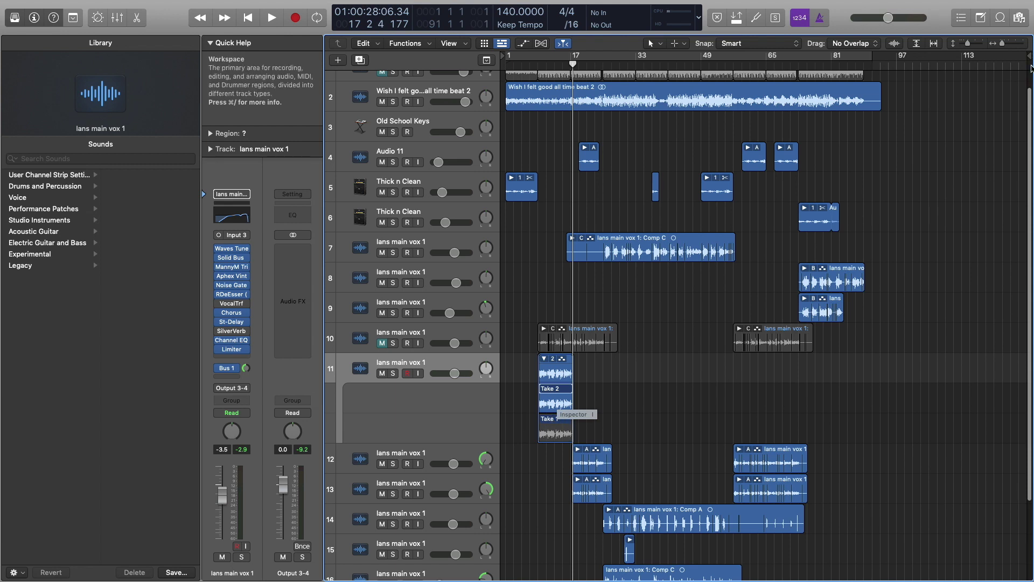
key("super+Right")
key("super+Right")
scroll(573, 362, "left", 5)
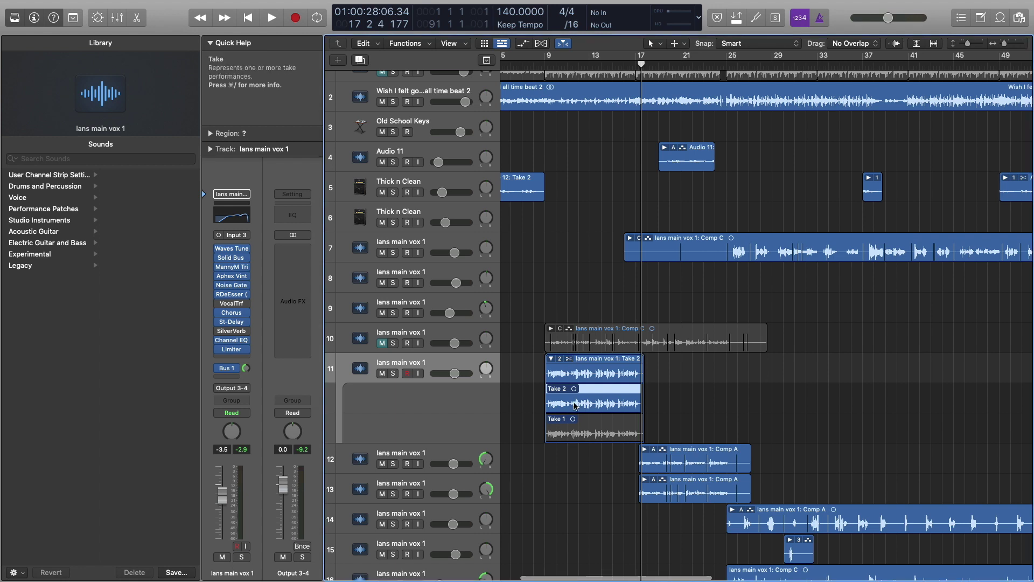
left_click_drag(575, 404, 570, 443)
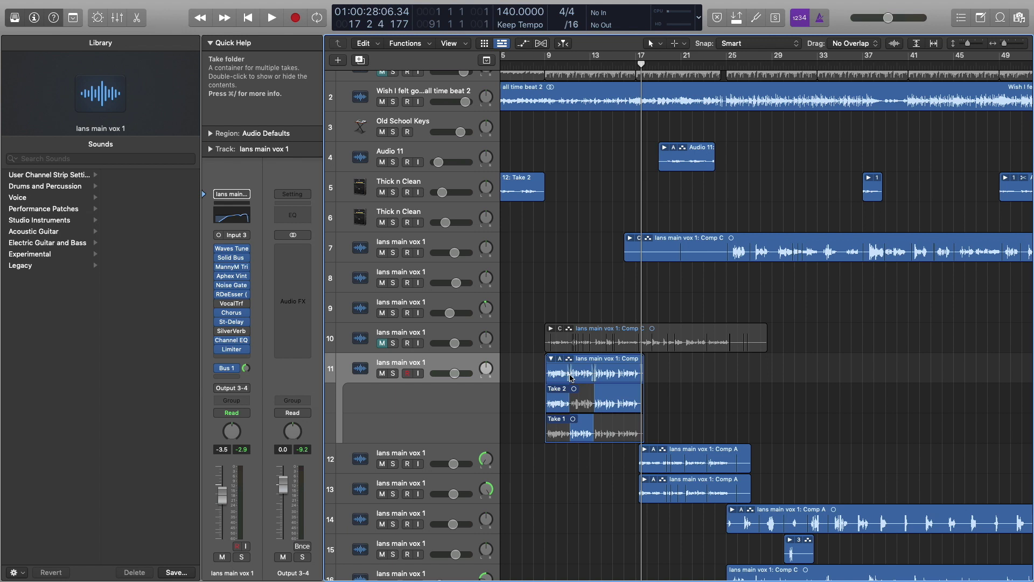
- Play Comp A from bar 9, zoom in, and use Take 1 for a short section near bar 14
left_click(557, 66)
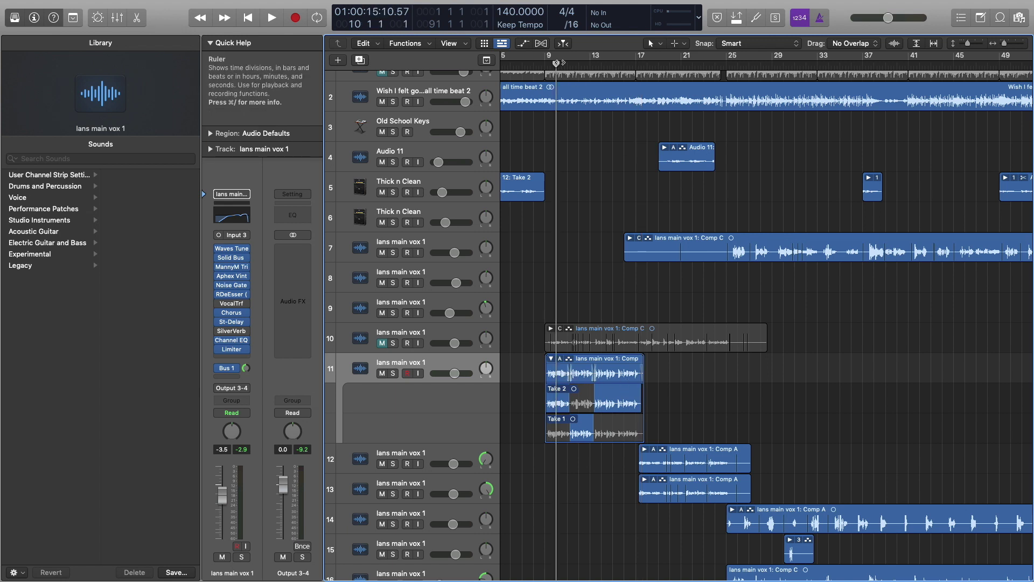
key("space")
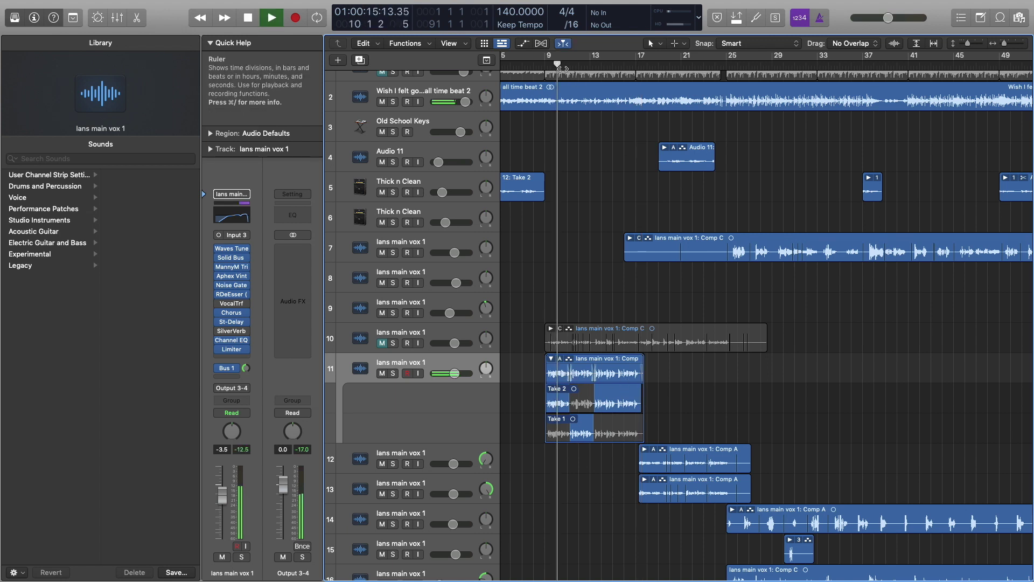
left_click(1012, 44)
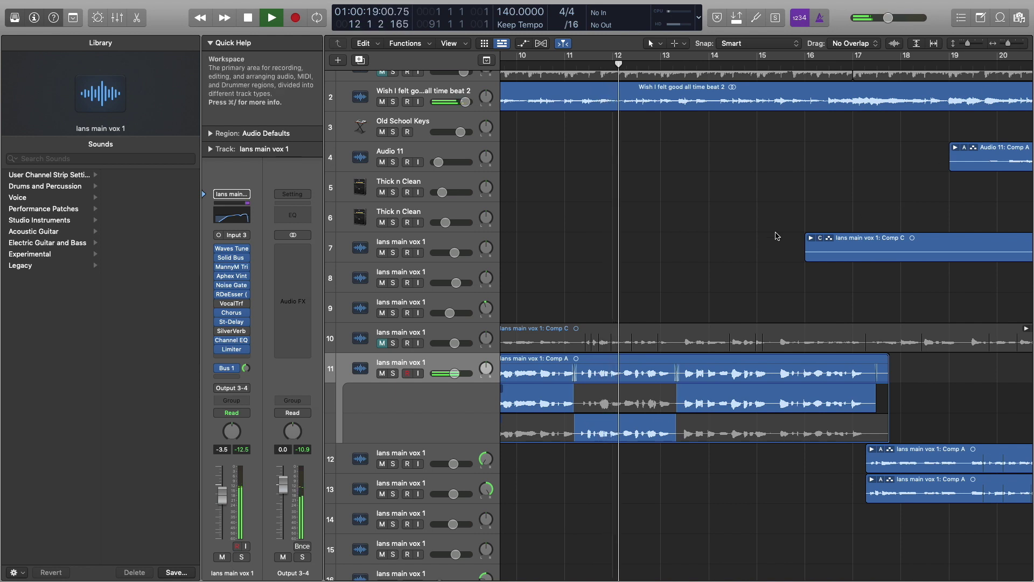
scroll(774, 236, "down", 1)
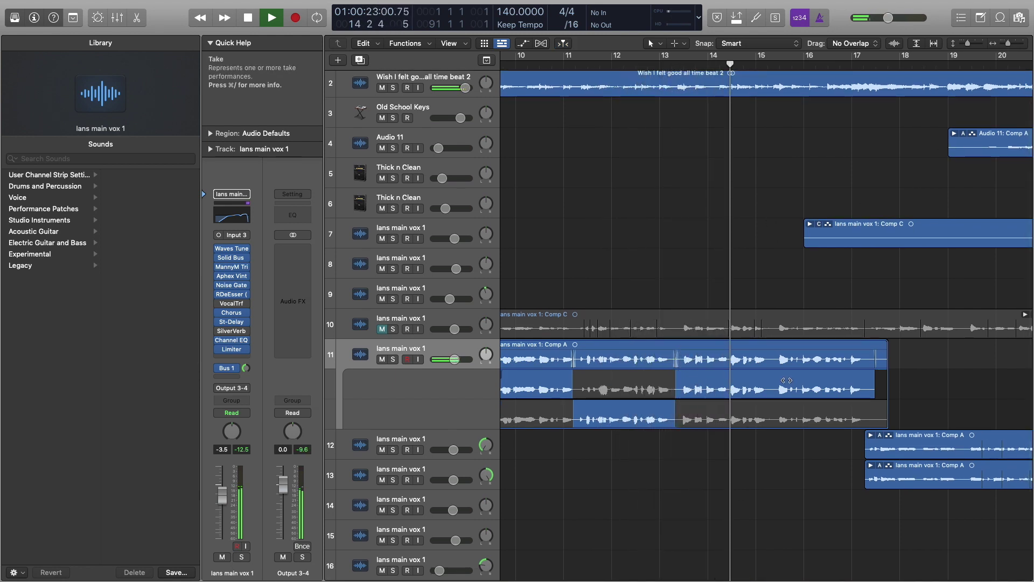
key("space")
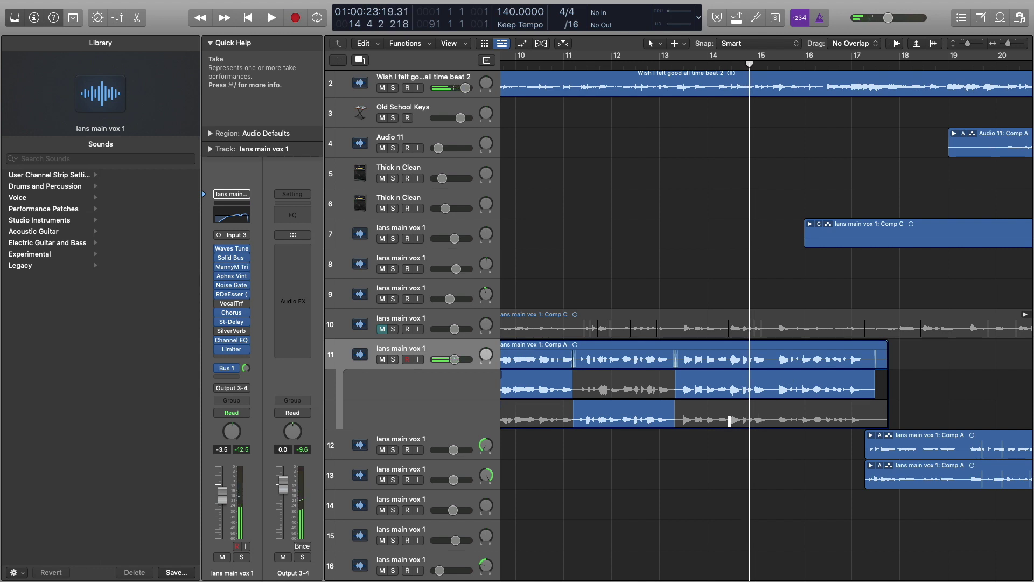
mouse_move(730, 420)
left_mouse_down()
mouse_move(742, 427)
mouse_move(728, 422)
left_mouse_up()
key("space")
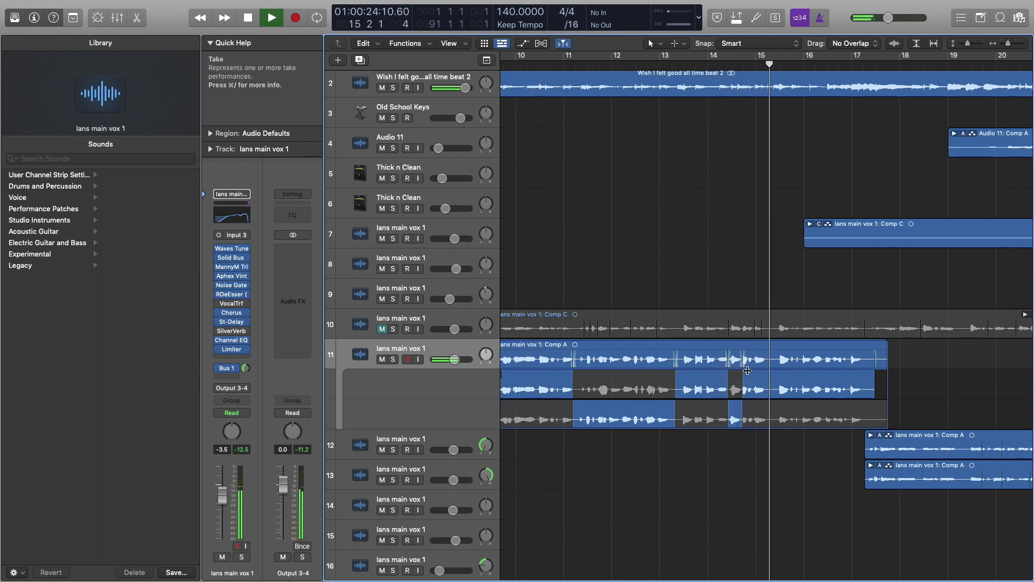
key("space")
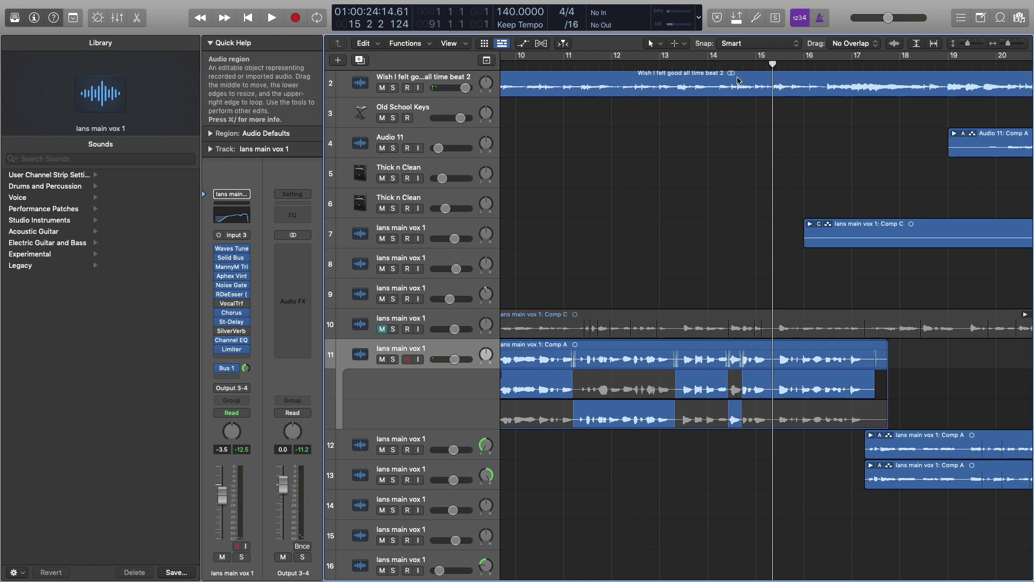
- Audition the section near bar 14.4 as Take 2, then switch it back to Take 1
left_click(732, 389)
key("space")
left_click(731, 389)
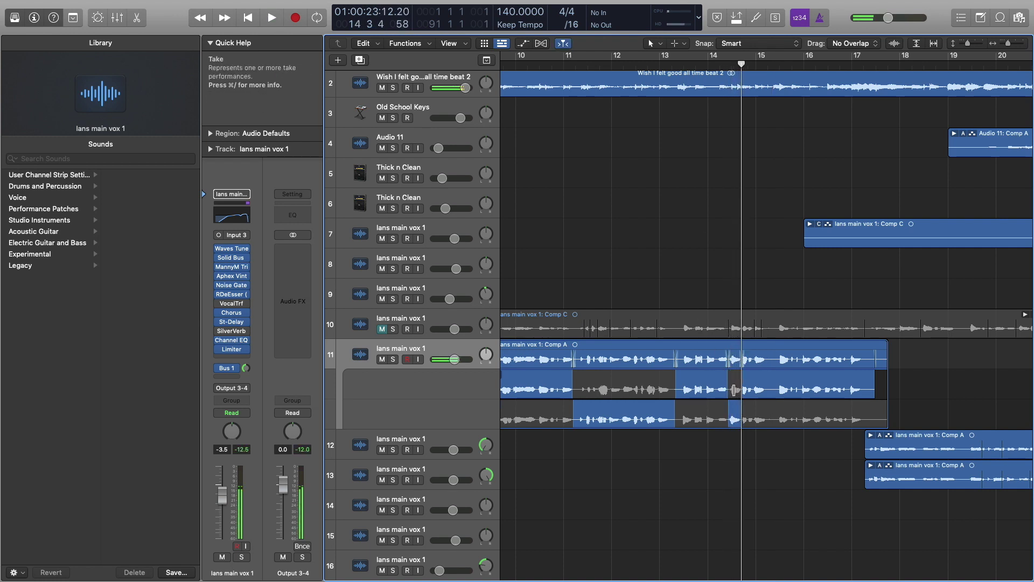
key("space")
left_click(735, 416)
key("space")
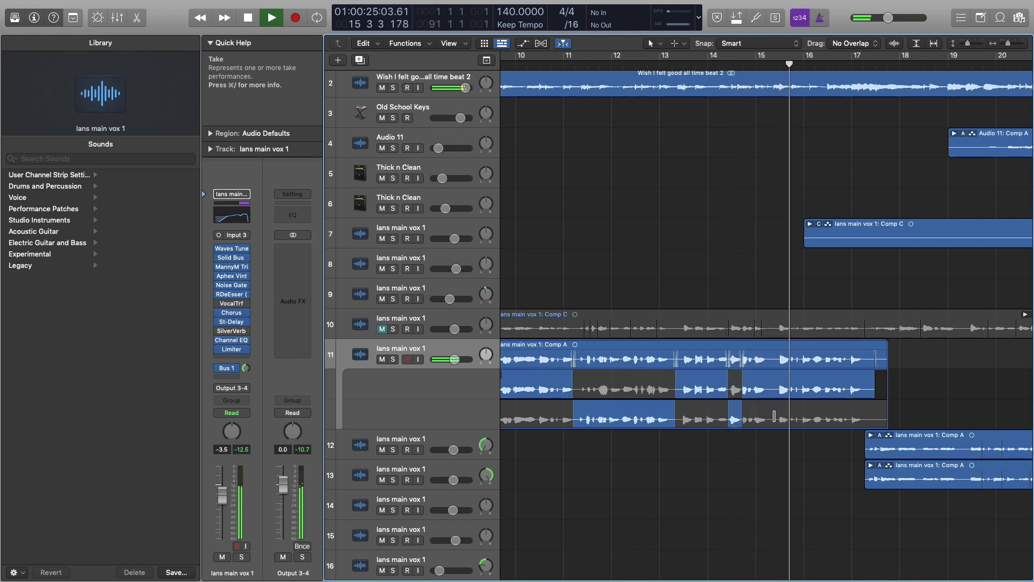
scroll(723, 318, "left", 1)
scroll(724, 318, "left", 4)
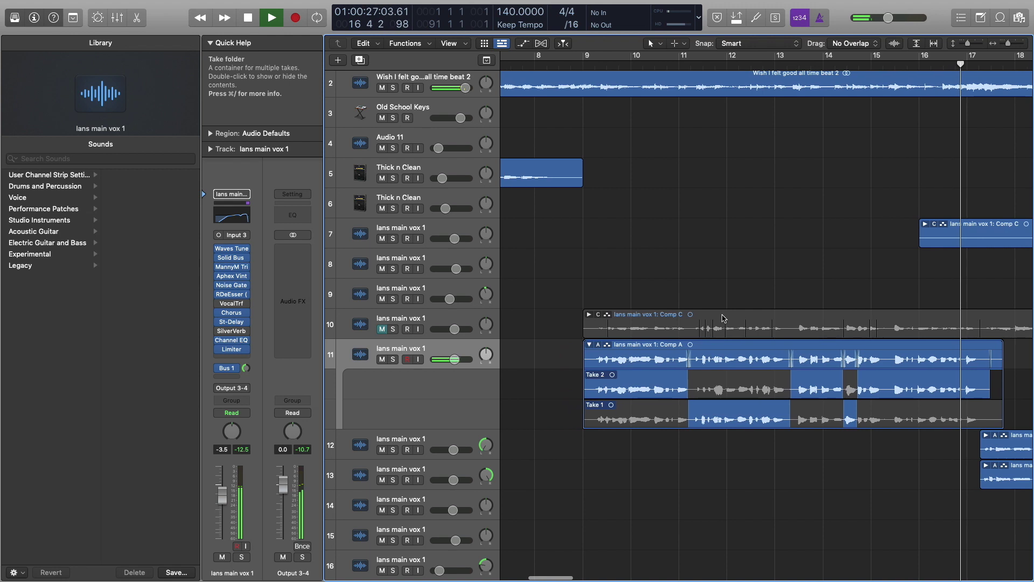
key("space")
- Zoom out to bars 1–29, swipe another short Take 1 section, and collapse the Comp A folder
left_click_drag(1008, 45, 1005, 46)
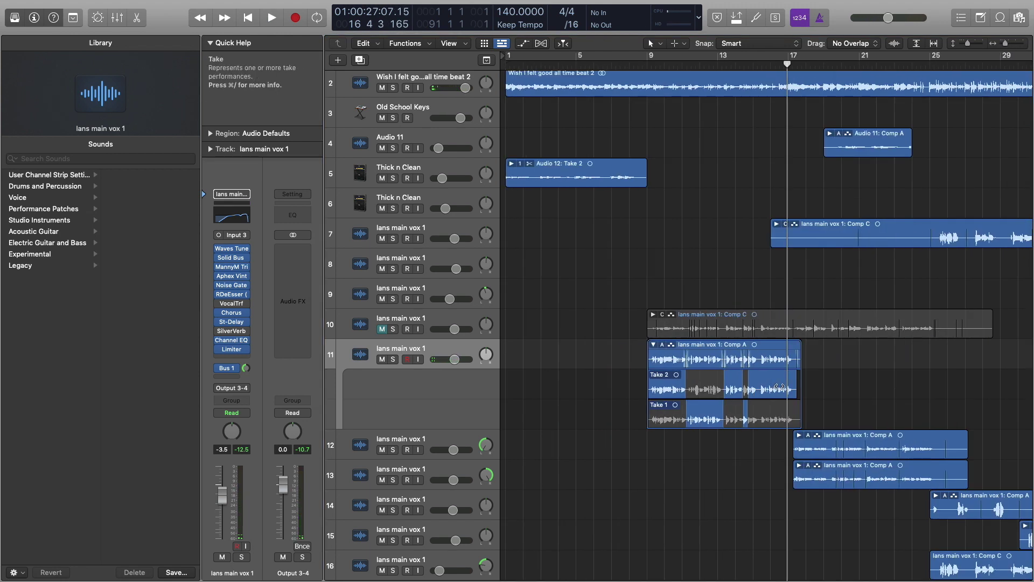
mouse_move(770, 402)
left_mouse_down()
mouse_move(784, 388)
mouse_move(754, 389)
left_mouse_up()
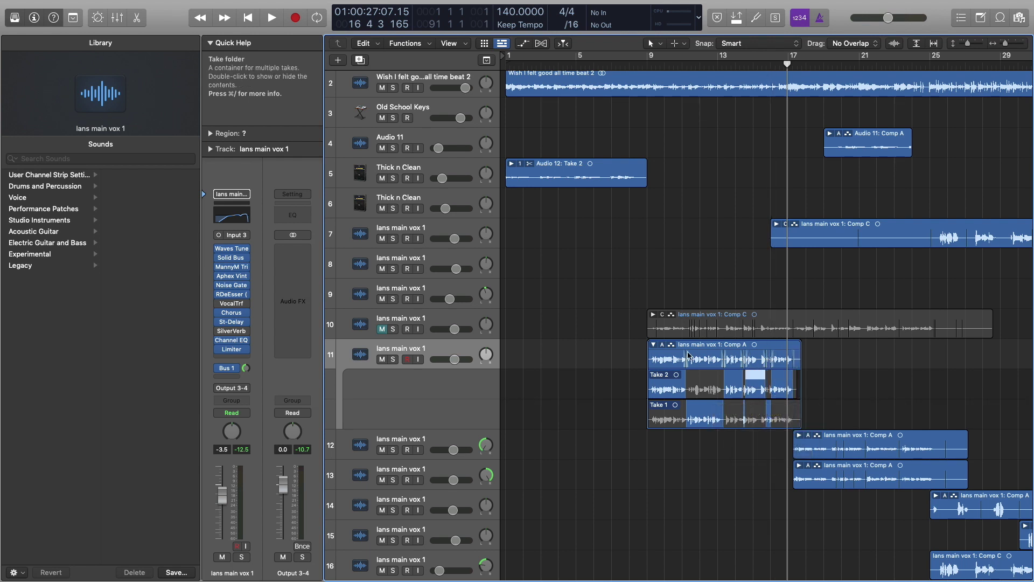
left_click(655, 347)
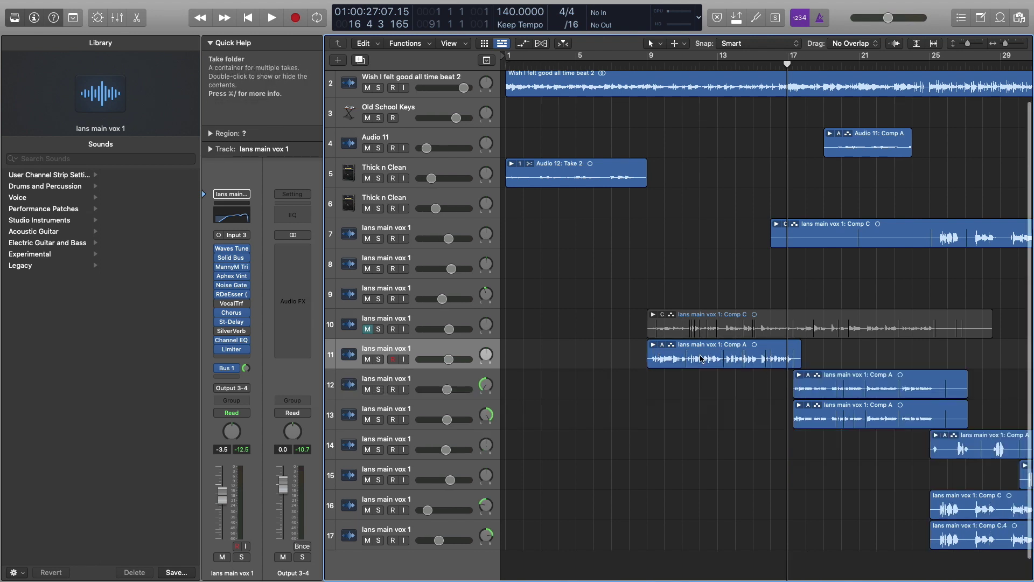
- Zoom out to the whole song and expand track 10's take folder to show takes up to Take 21
scroll(701, 358, "right", 3)
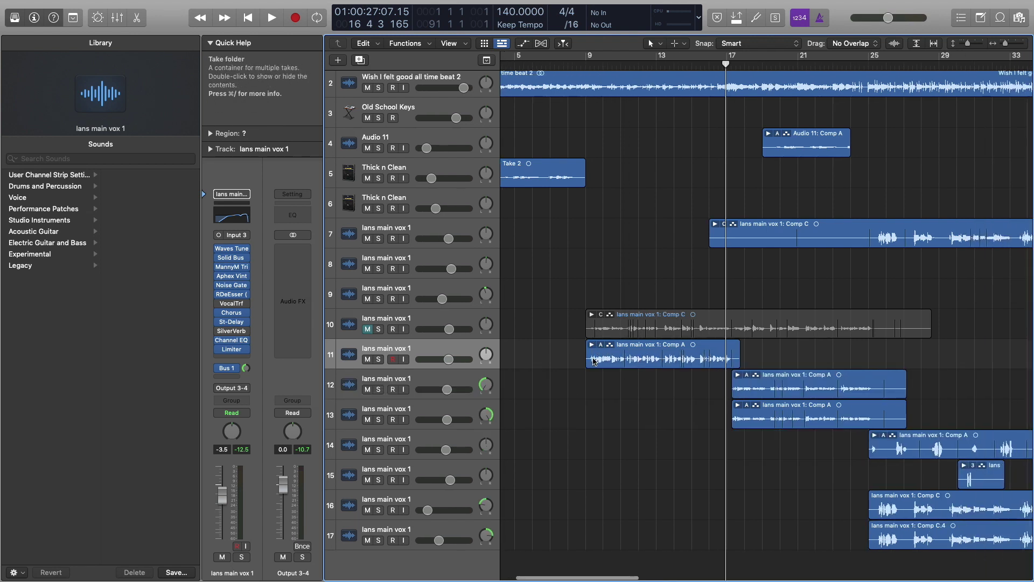
mouse_move(594, 361)
left_mouse_down()
mouse_move(691, 361)
mouse_move(600, 364)
left_mouse_up()
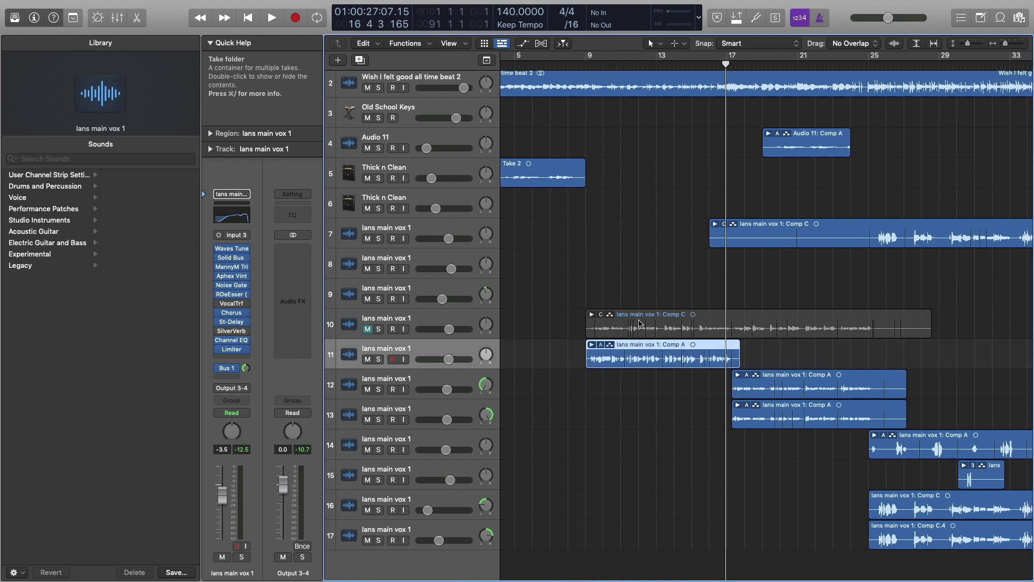
key("super+Left")
key("super+Left")
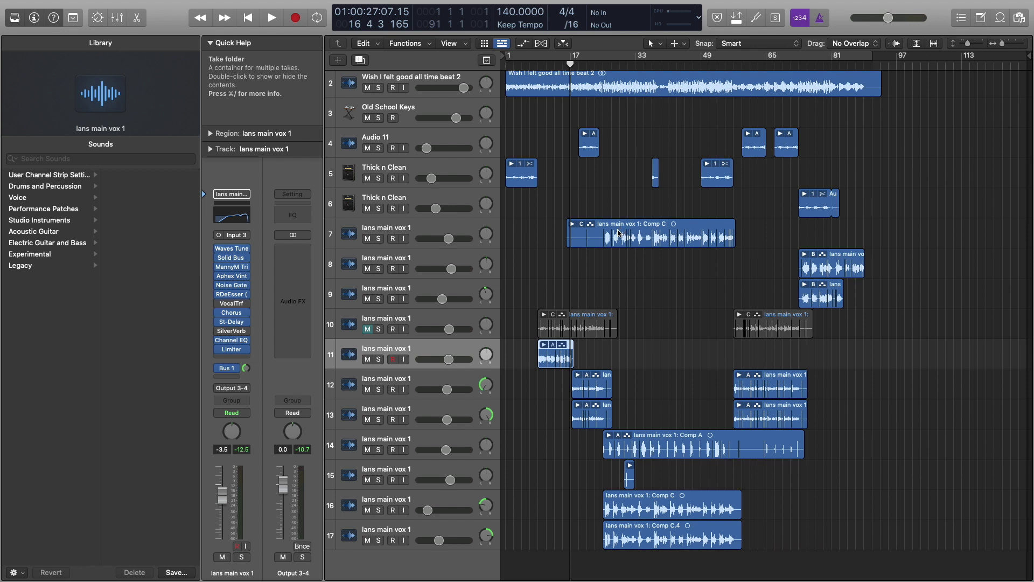
scroll(618, 232, "down", 1)
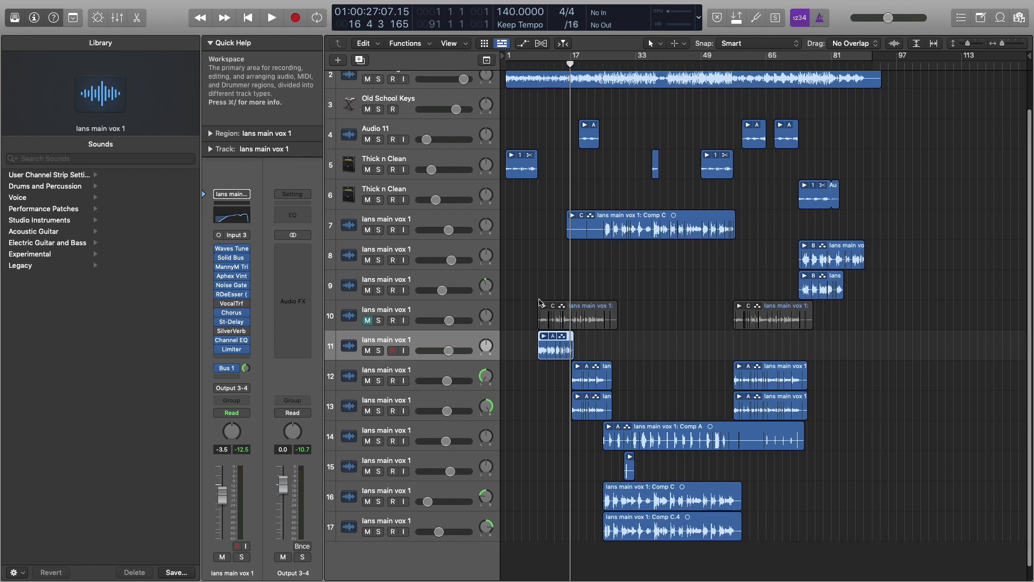
left_click(544, 305)
- Unmute track 10's take-folder vocal and collapse its take folder
scroll(560, 360, "down", 5)
scroll(560, 359, "down", 15)
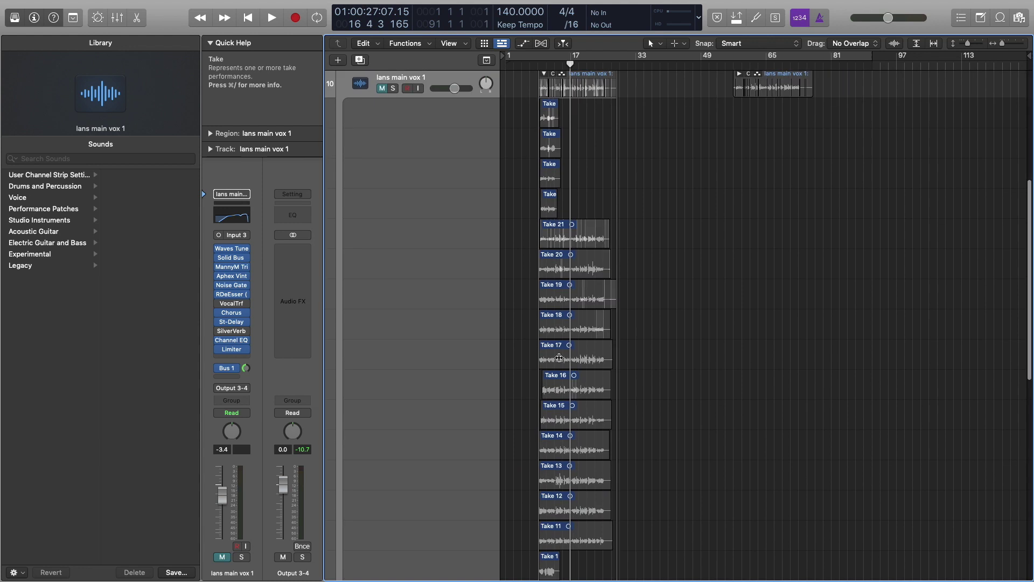
scroll(559, 357, "down", 6)
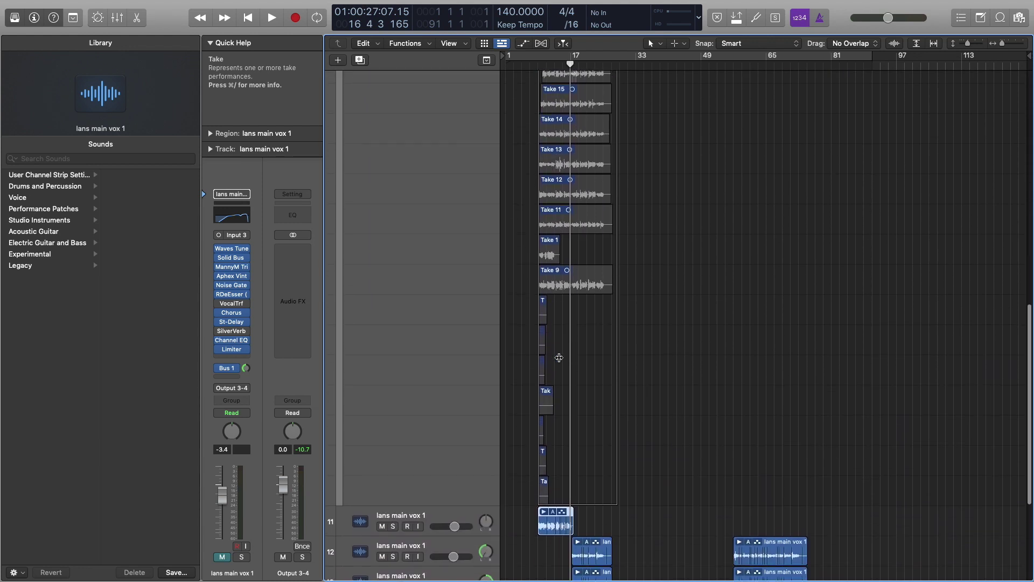
scroll(559, 357, "up", 20)
scroll(559, 358, "up", 3)
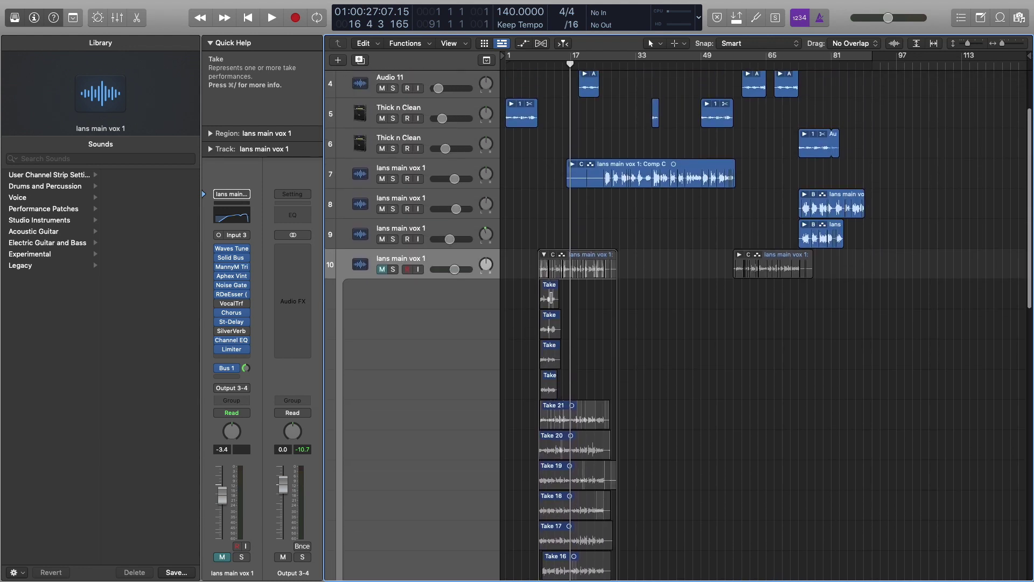
left_click(388, 269)
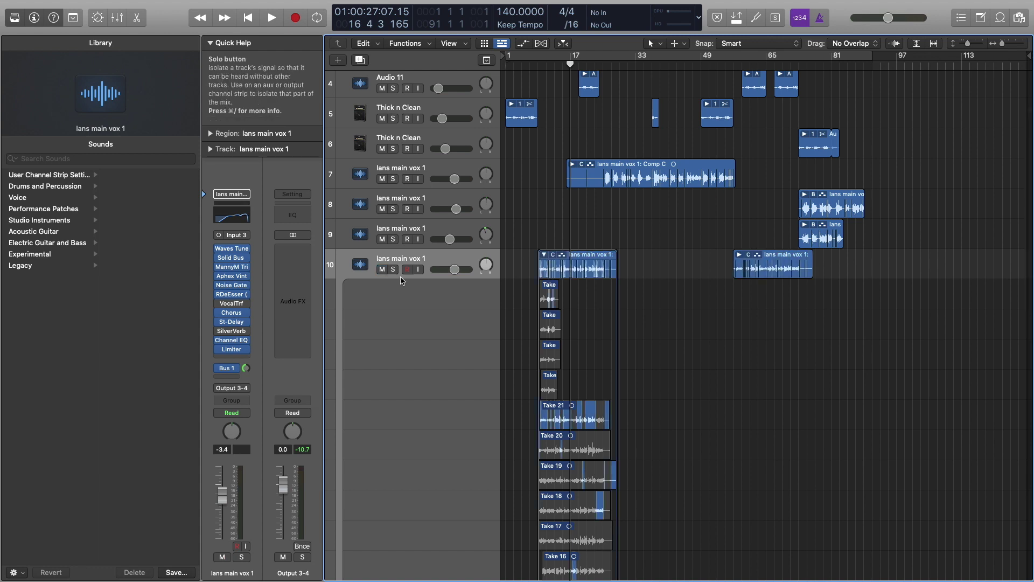
scroll(548, 201, "down", 3)
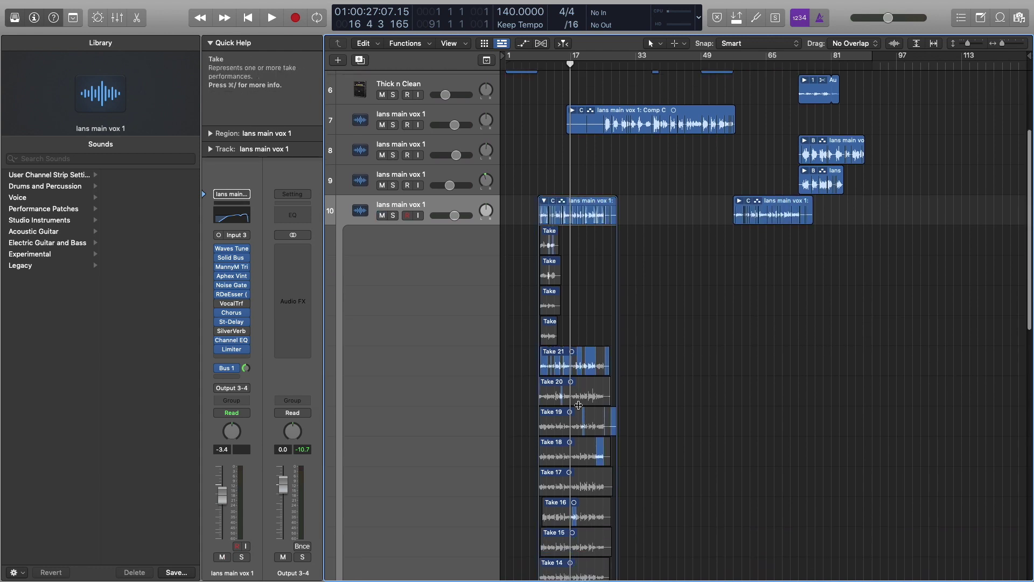
left_click(546, 198)
- Delete the extra vocal track 11 with its recording, then expand track 10's take folder
left_click(537, 333)
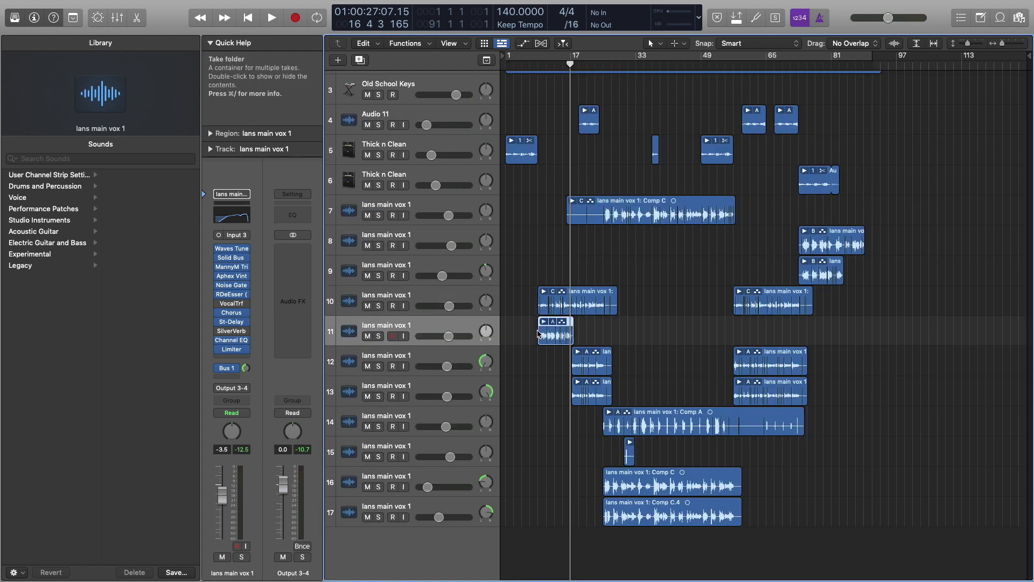
key("Delete")
left_click(604, 217)
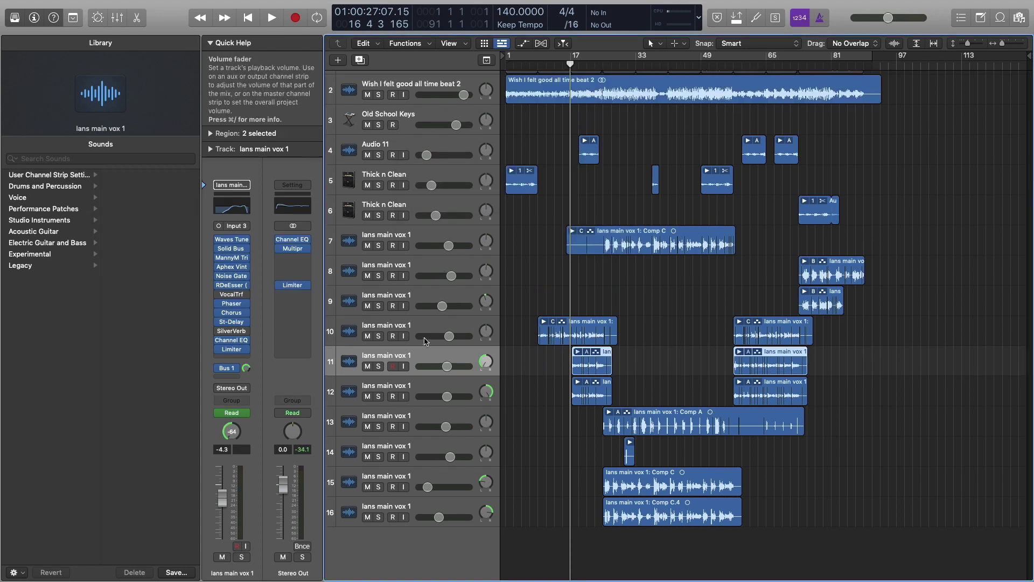
left_click(471, 327)
left_click(545, 322)
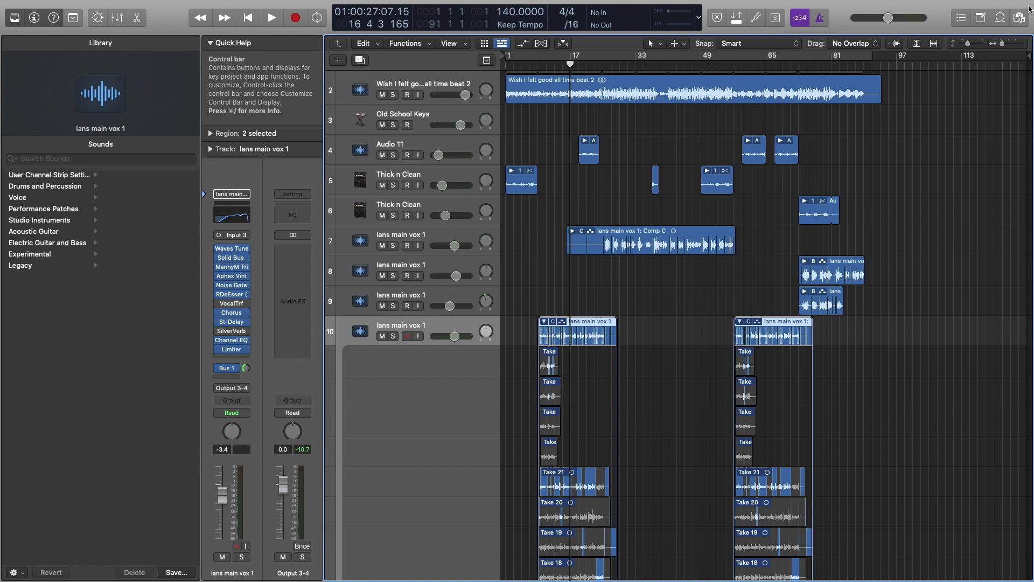
- Zoom in on track 10's Takes 21–25 and play Comp C from bar 9, stopping near bar 13
left_click(1018, 45)
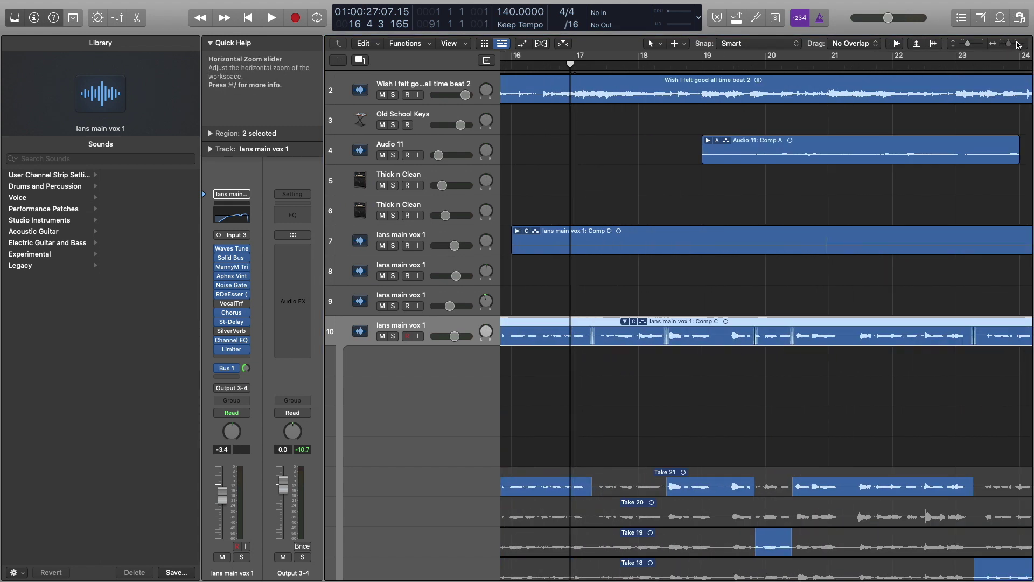
scroll(847, 177, "down", 3)
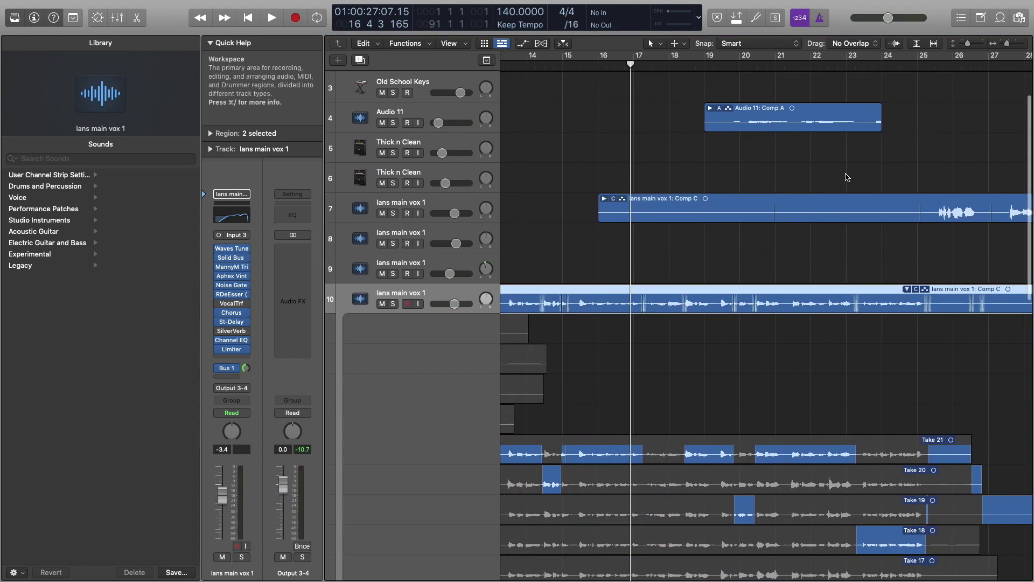
scroll(847, 177, "down", 1)
scroll(754, 162, "left", 5)
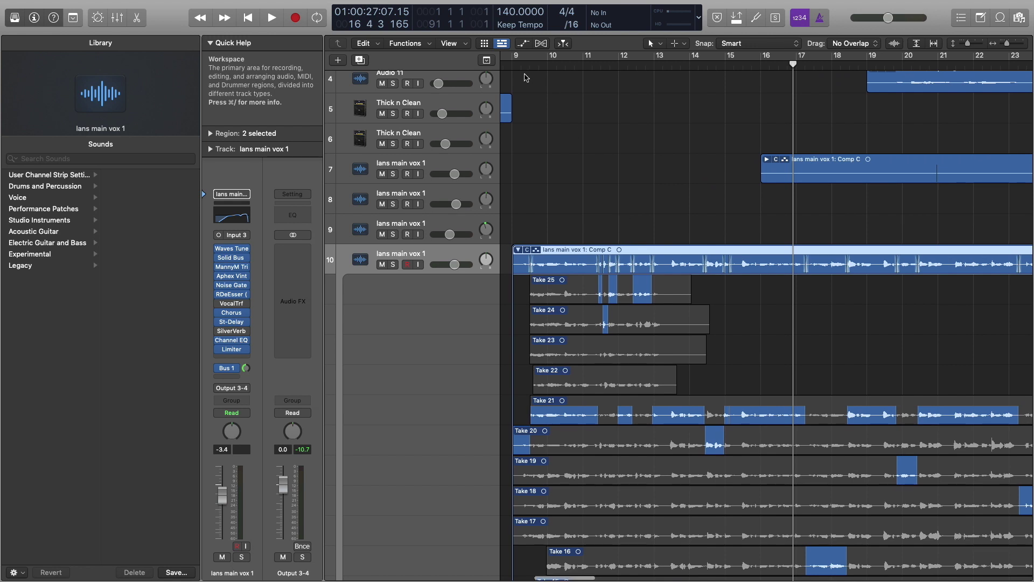
key("ctrl+Return")
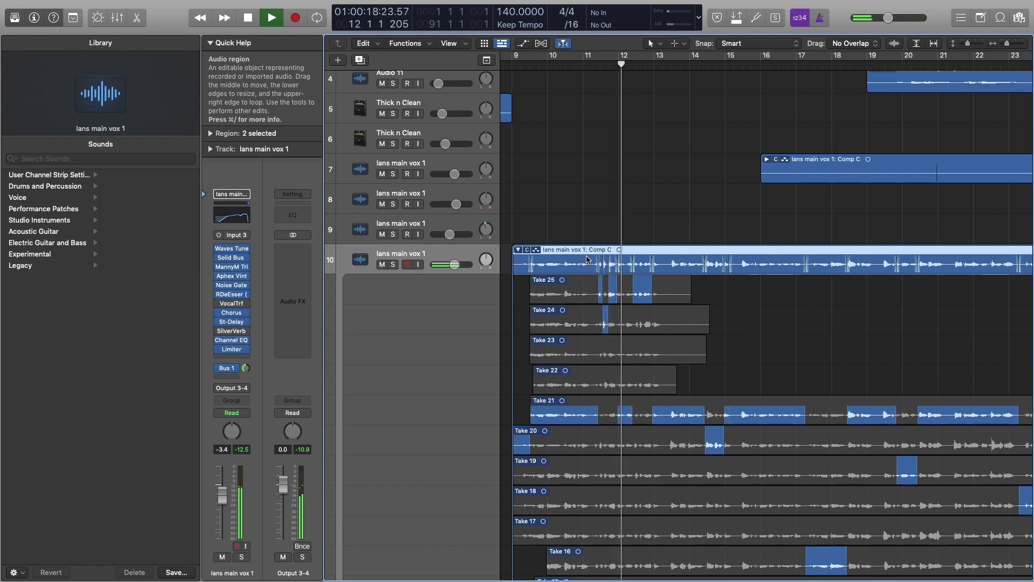
key("space")
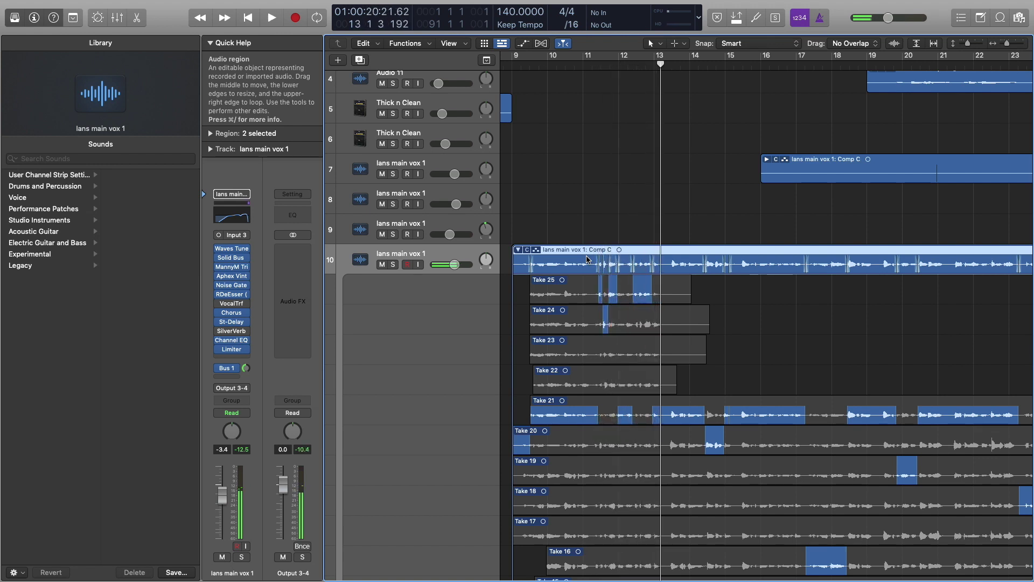
- Set the playhead to bar 11 and audition Comp C up to bar 13
left_click(582, 59)
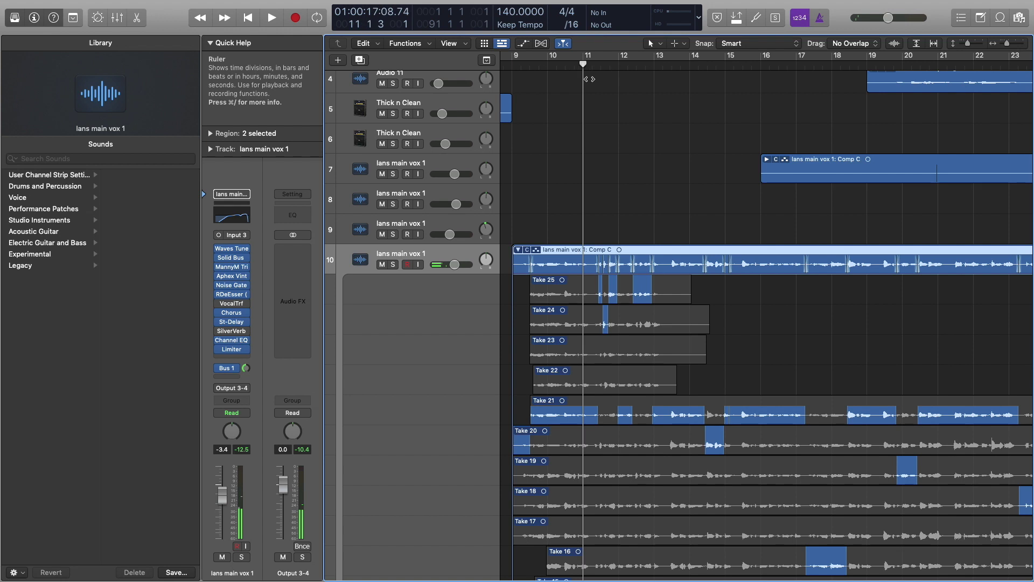
left_click_drag(589, 79, 592, 104)
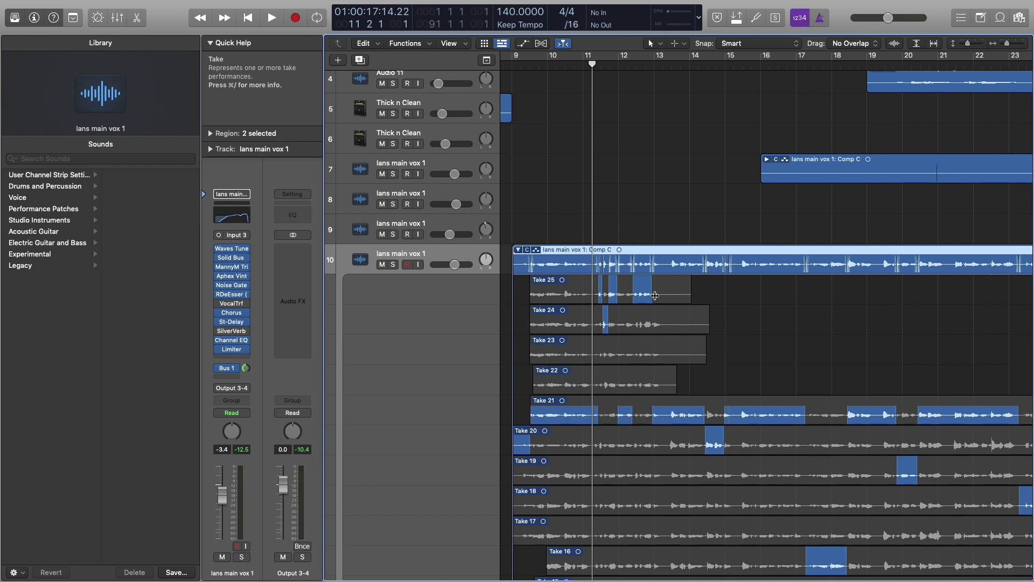
key("space")
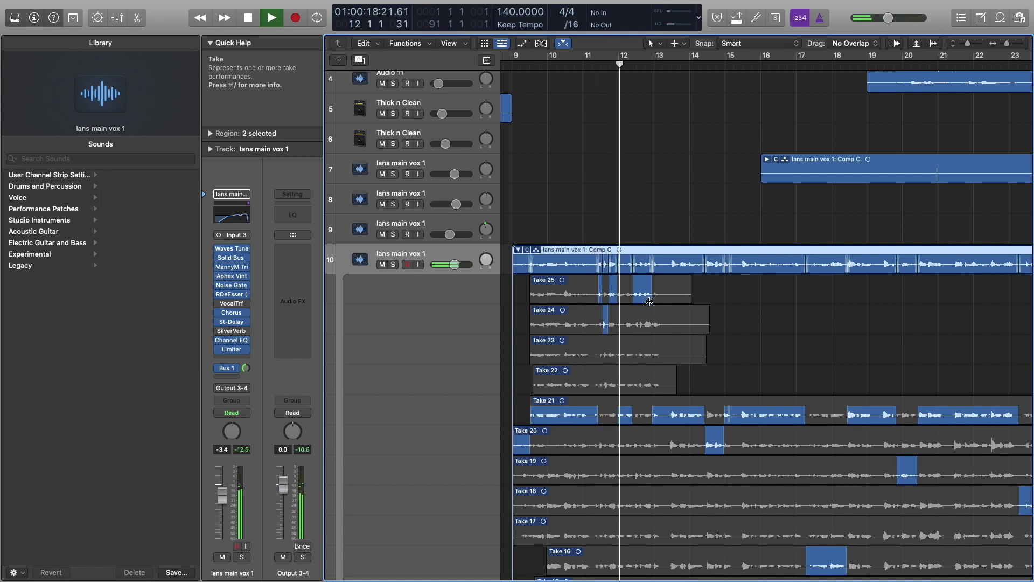
key("space")
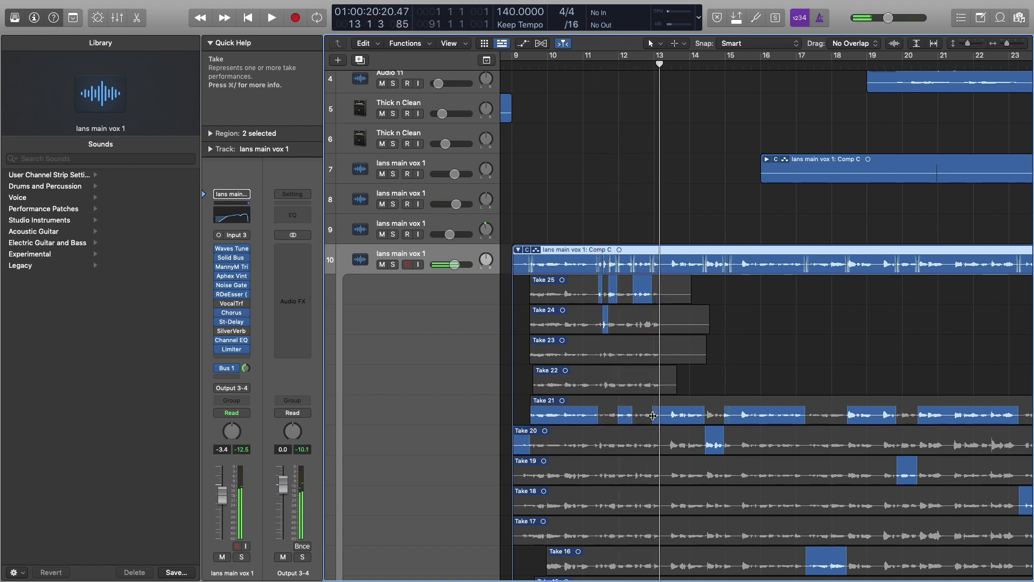
- Try extending Take 21's comp selection left, audition it, then undo and replay from bar 11
left_click_drag(652, 414, 595, 419)
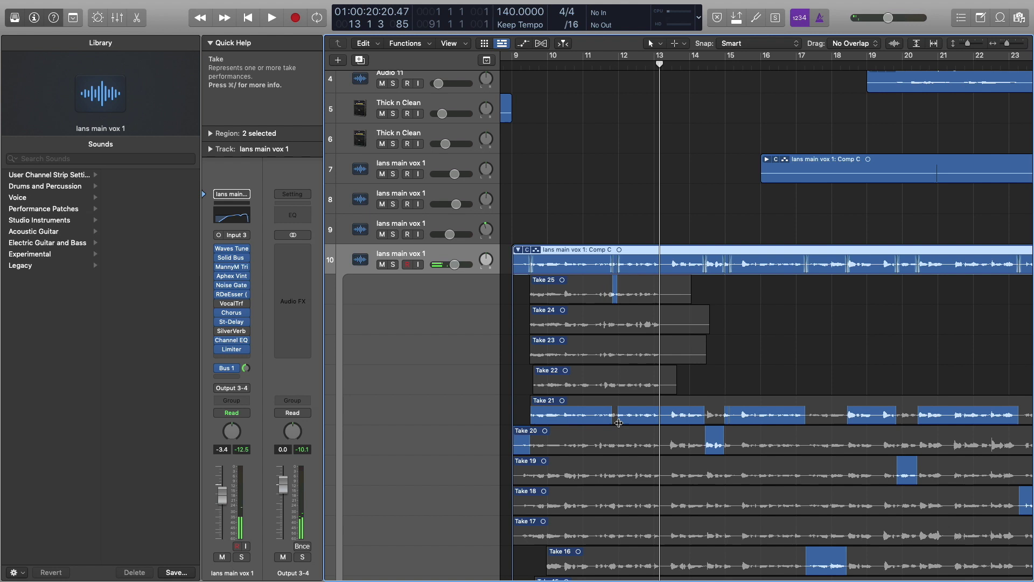
key("space")
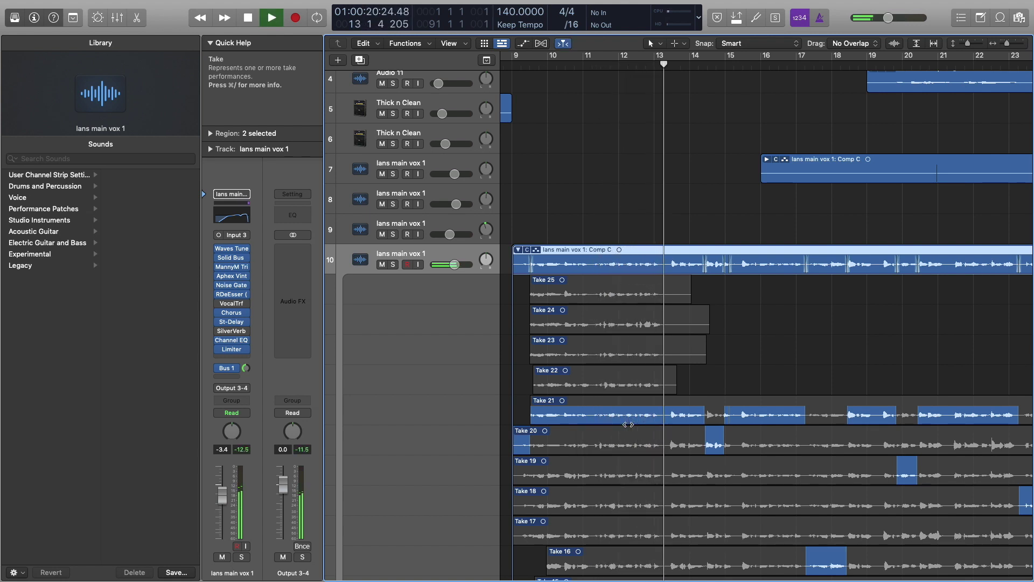
key("space")
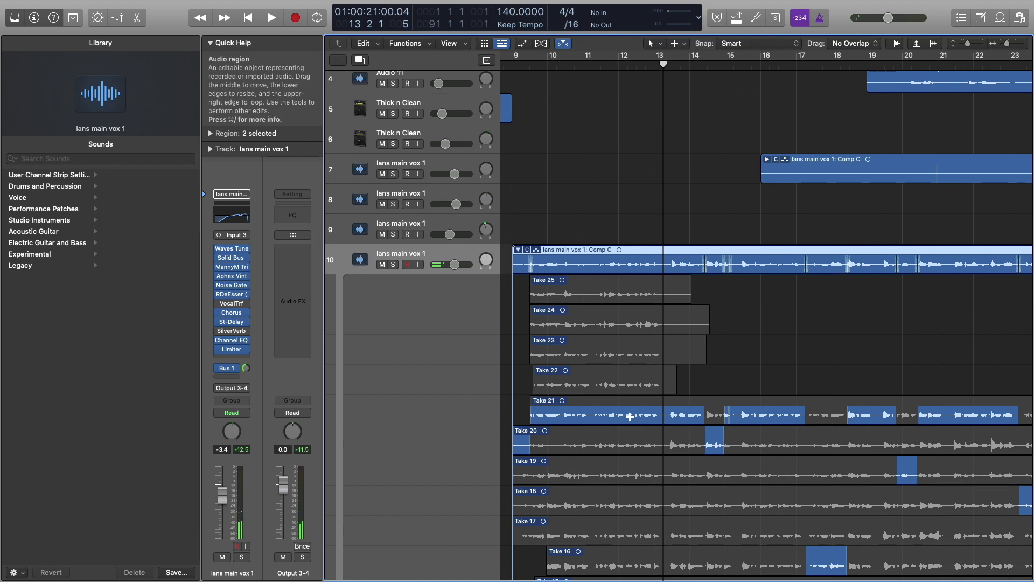
key("super+z")
key("super+z")
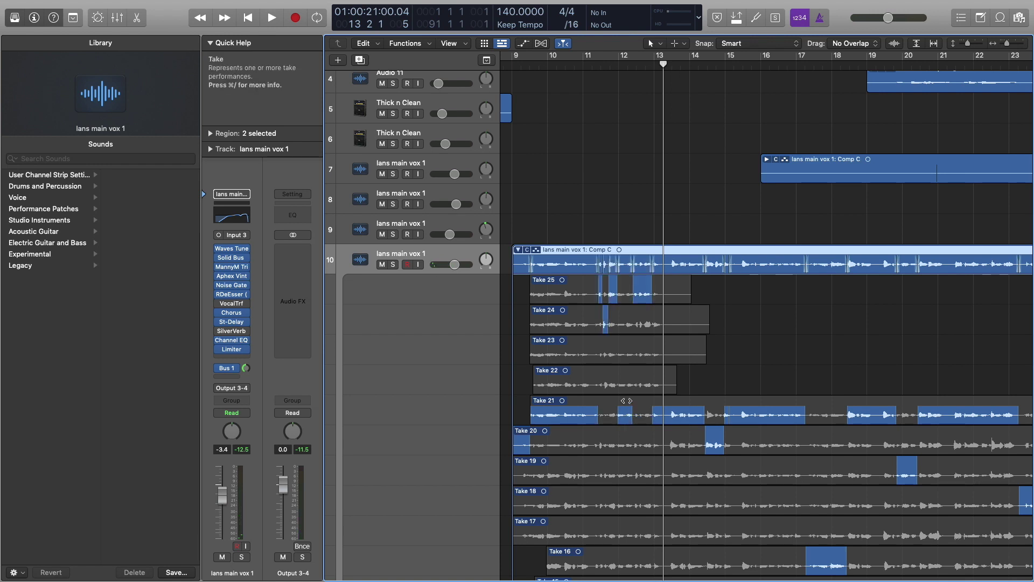
left_click(584, 66)
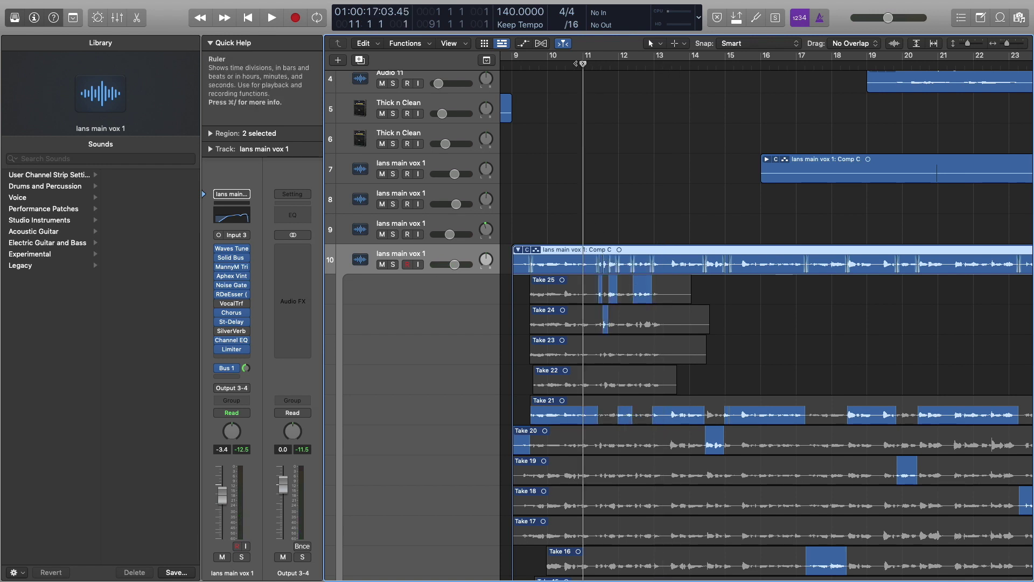
key("space")
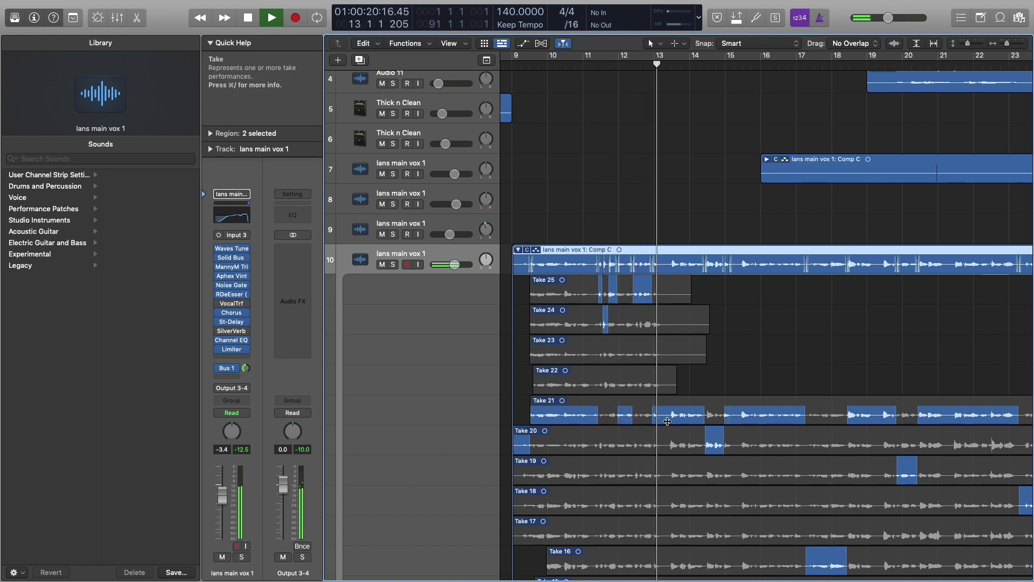
key("space")
- Collapse track 10's Comp C take folder into a single region
scroll(625, 356, "right", 5)
scroll(700, 376, "down", 2)
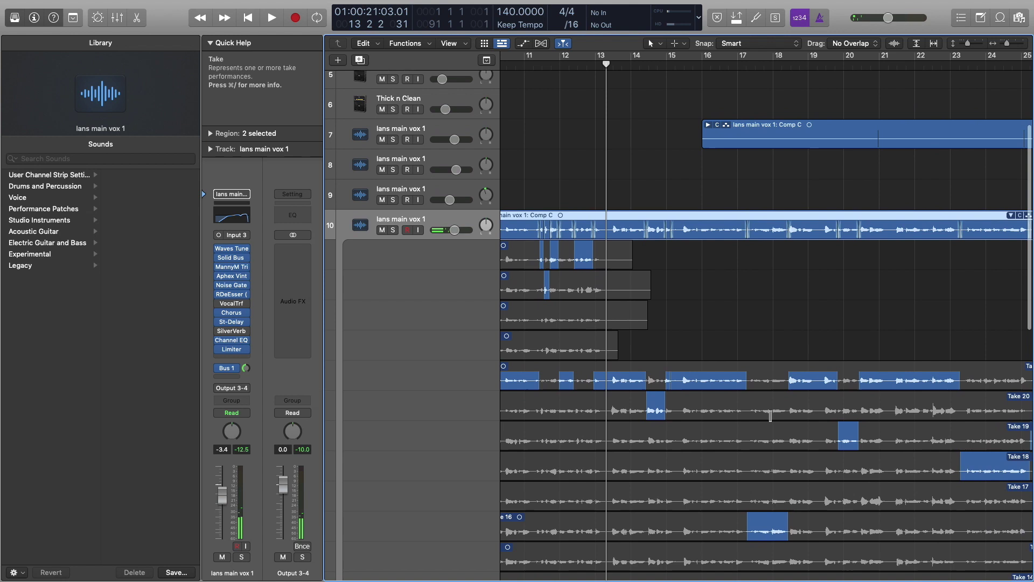
scroll(763, 414, "left", 2)
scroll(763, 413, "down", 3)
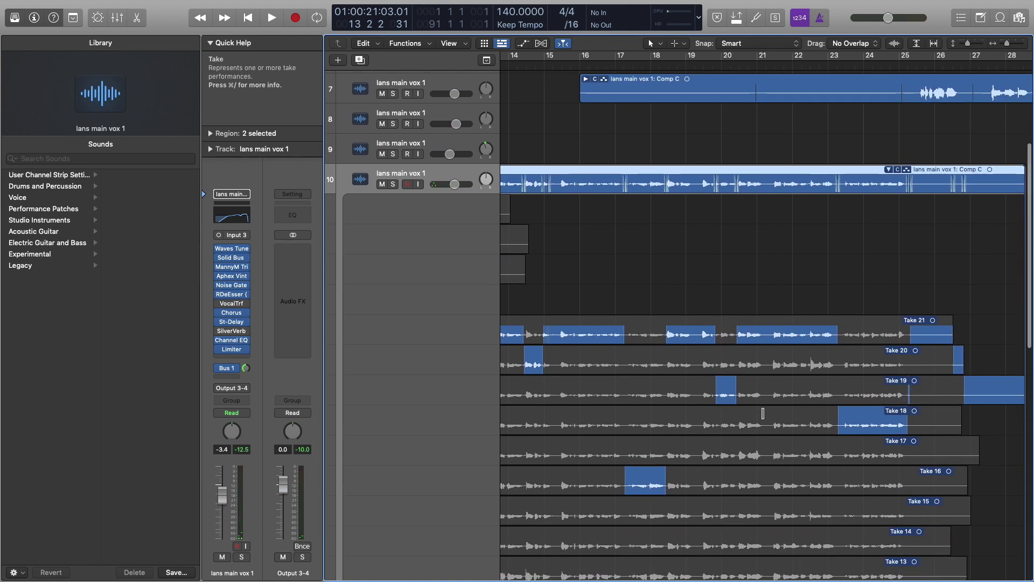
scroll(763, 413, "left", 5)
scroll(646, 301, "up", 2)
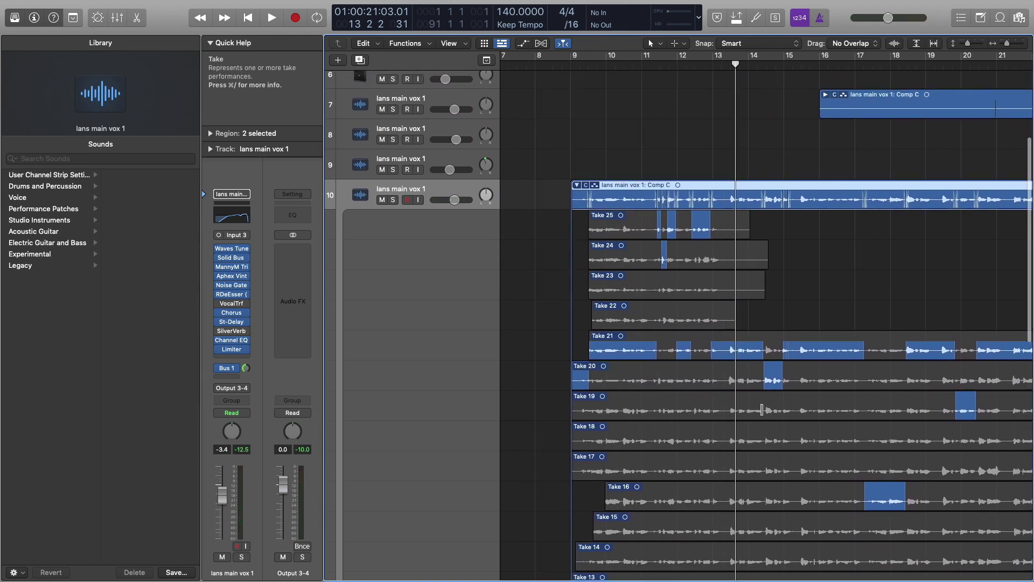
double_click(547, 199)
- Zoom fully out and scroll up to show bars 1–113 with track 1 at the top
scroll(669, 259, "right", 3)
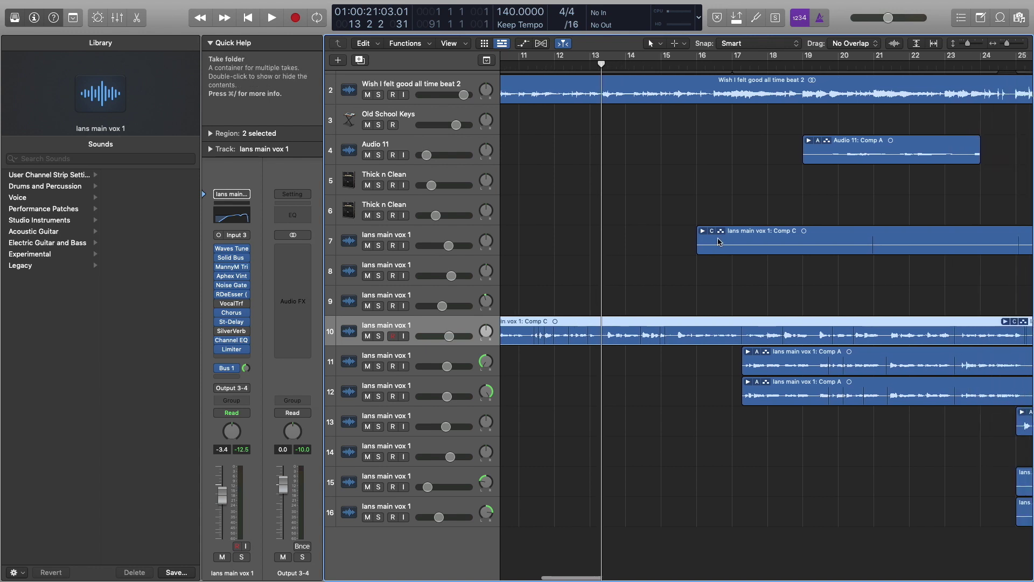
left_click_drag(1006, 43, 998, 51)
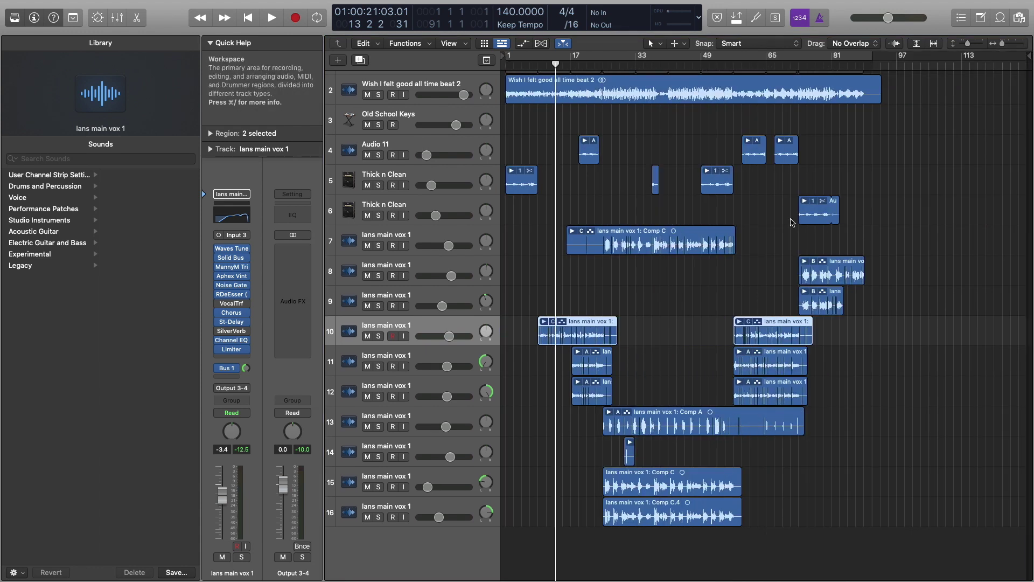
scroll(792, 222, "up", 2)
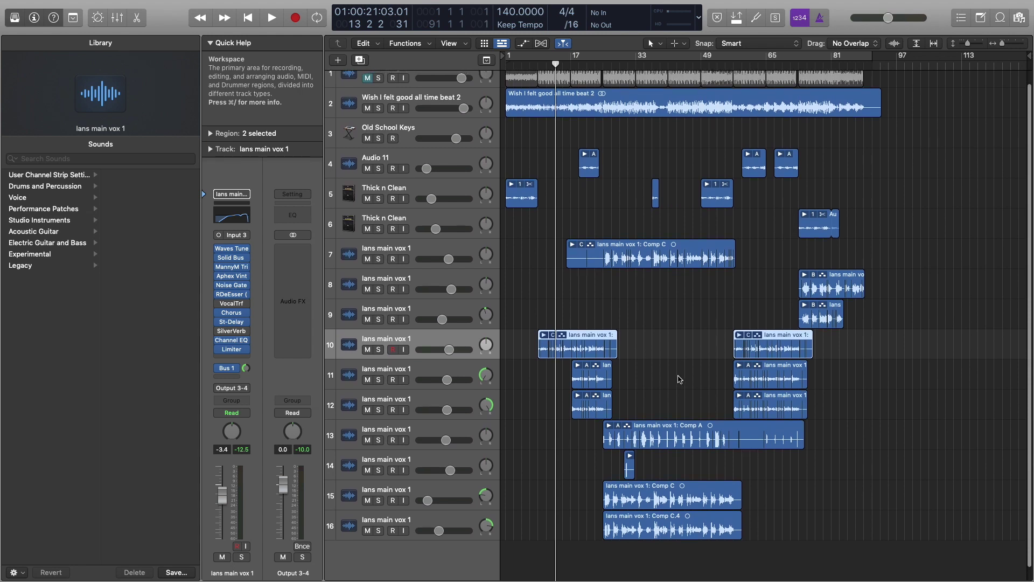